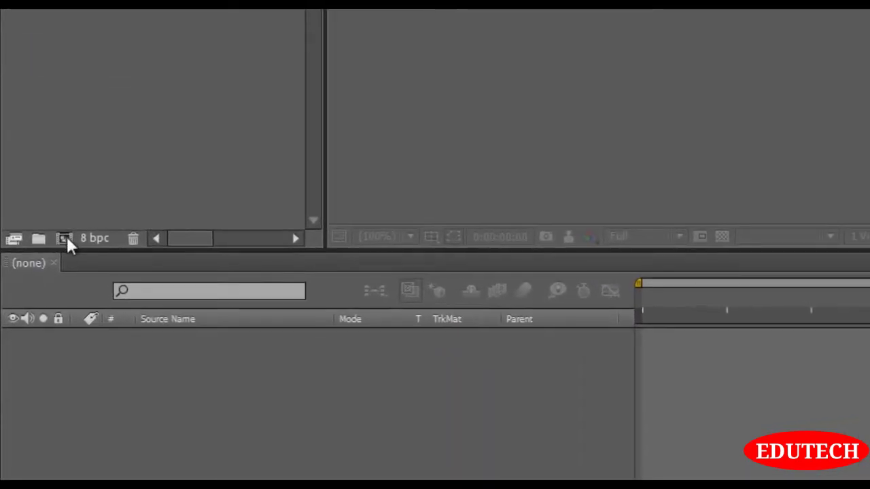
# - Create a composition named "Tutorial 6" with the default settings, keeping the current time indicator at the start
pyautogui.click(57, 251)
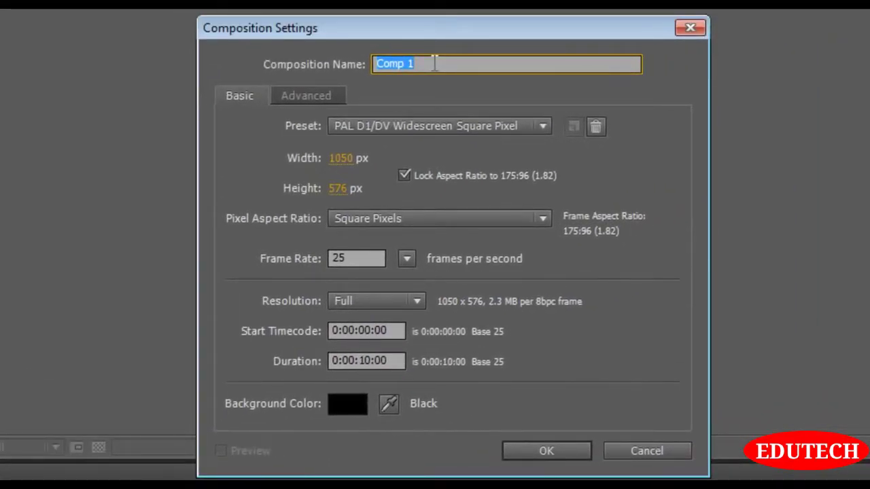
pyautogui.write('Tutorial')
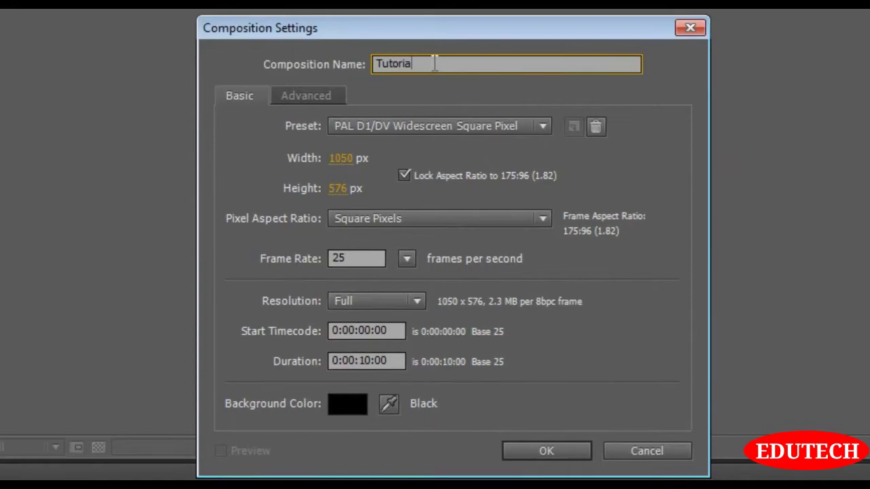
pyautogui.write(' 6')
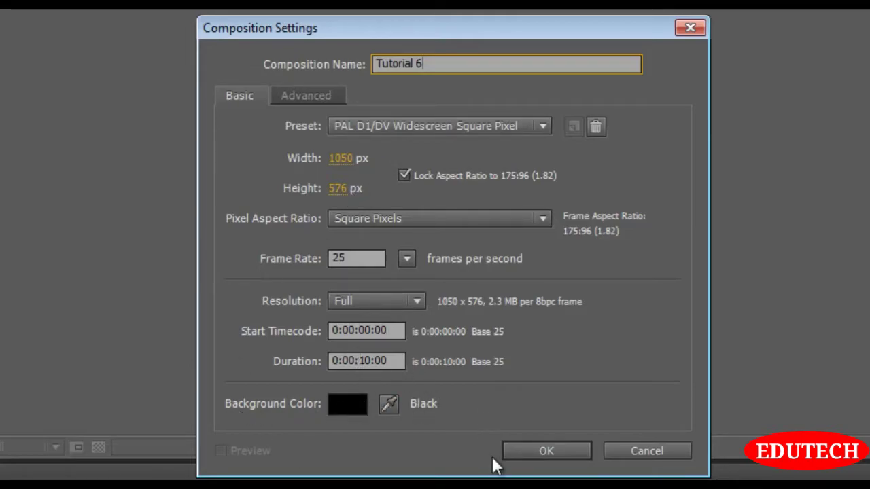
pyautogui.click(546, 451)
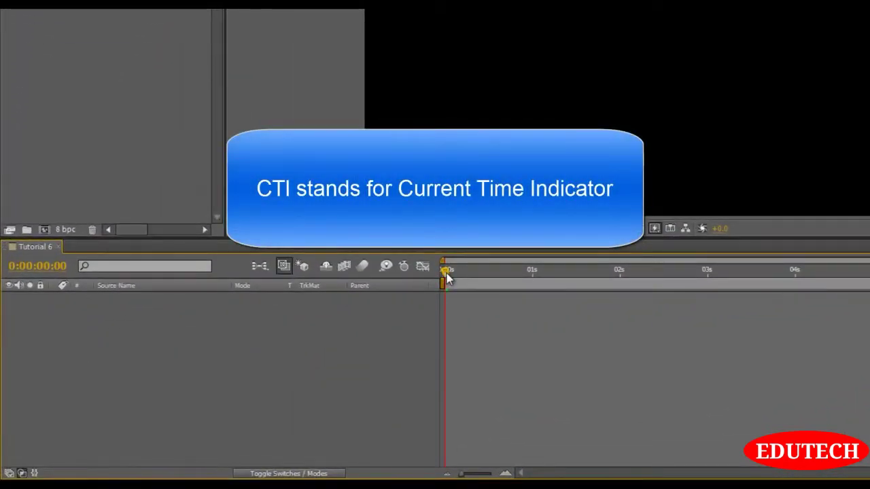
pyautogui.moveTo(446, 273); pyautogui.dragTo(334, 373)
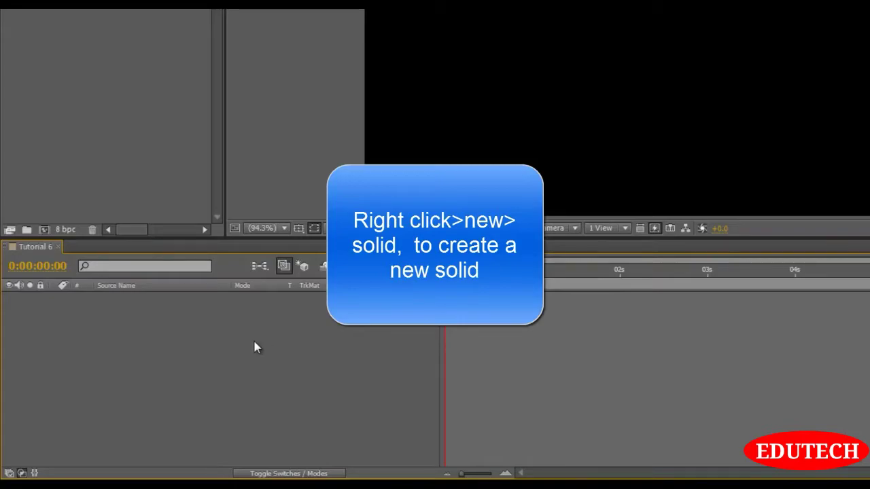
# - Create a deep blue solid layer at composition size in Tutorial 6
pyautogui.rightClick(186, 318)
pyautogui.moveTo(214, 326)
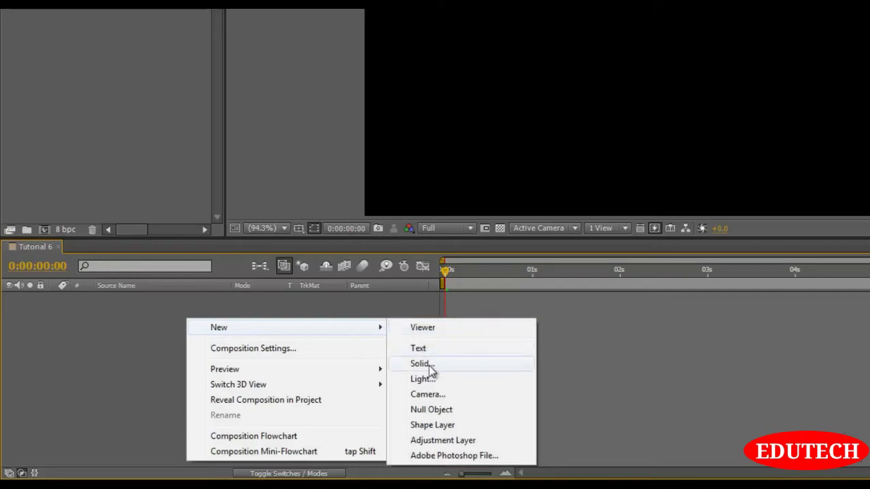
pyautogui.click(428, 362)
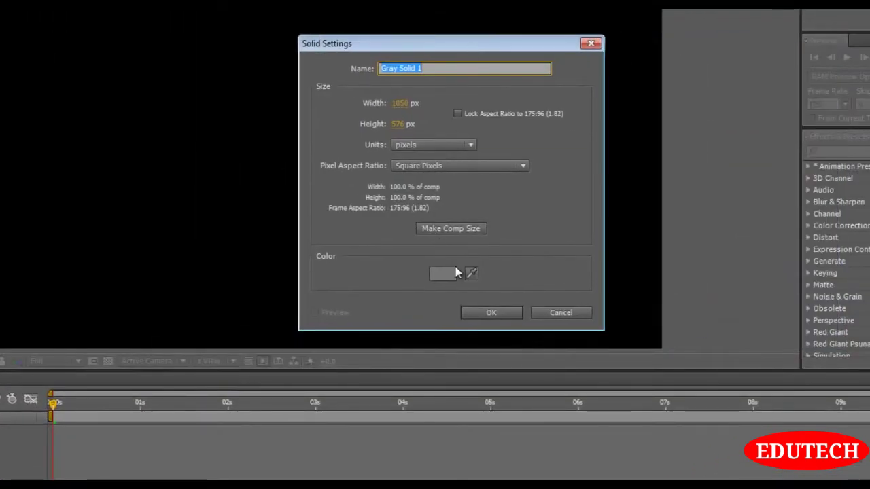
pyautogui.click(459, 270)
pyautogui.click(707, 156)
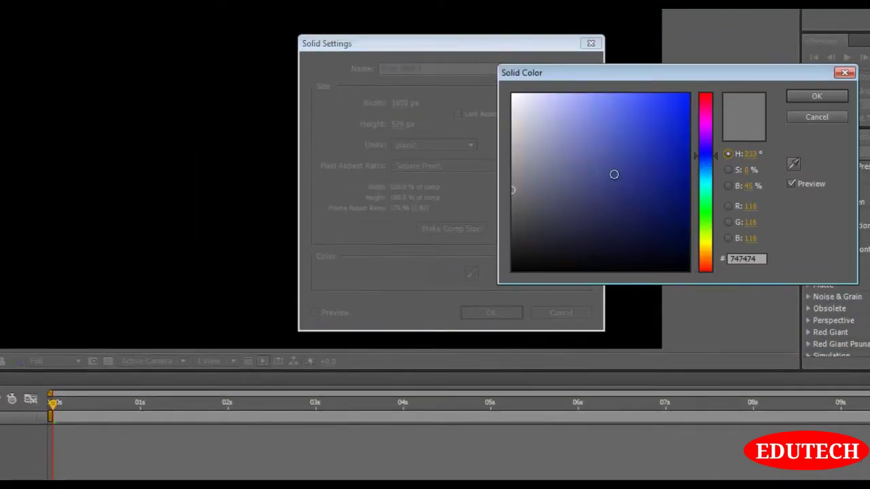
pyautogui.click(683, 98)
pyautogui.moveTo(687, 95); pyautogui.dragTo(687, 168)
pyautogui.click(816, 97)
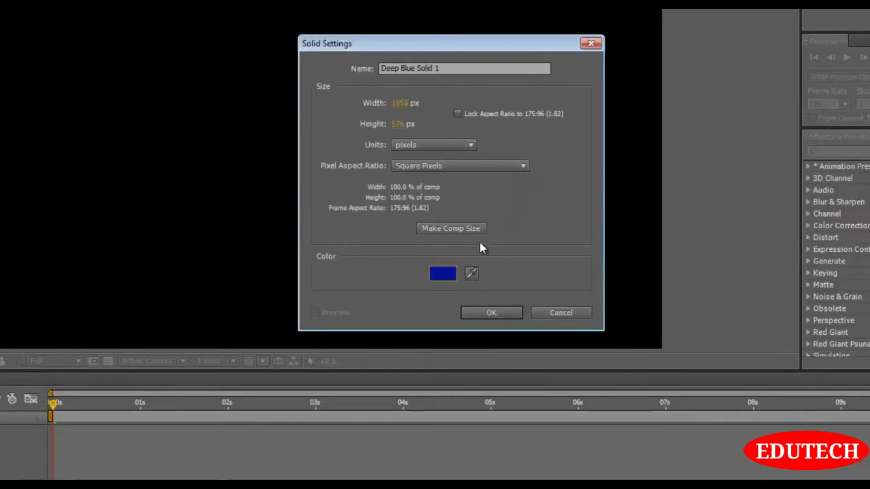
pyautogui.click(463, 228)
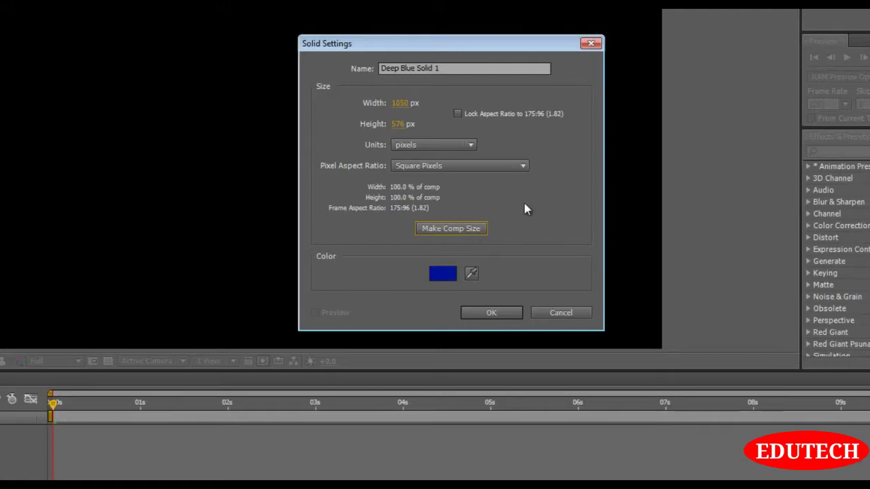
pyautogui.click(494, 313)
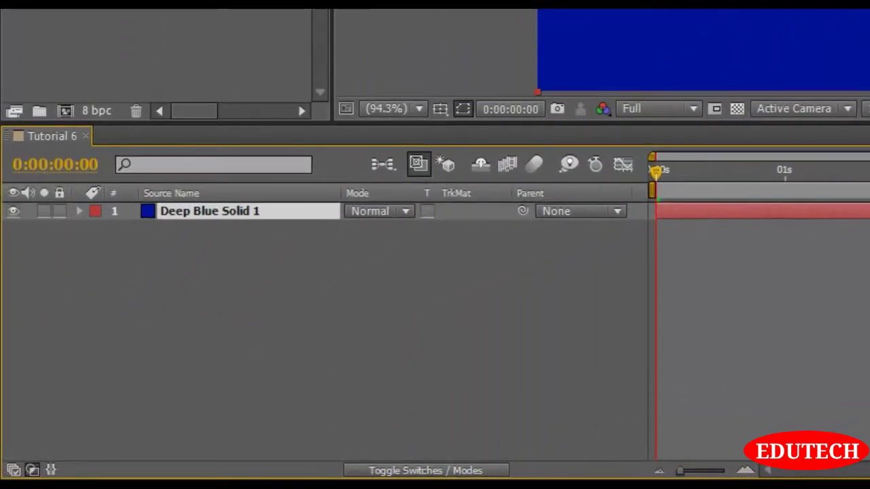
# - Expand the Deep Blue Solid 1 layer to show all its Transform properties
pyautogui.click(224, 283)
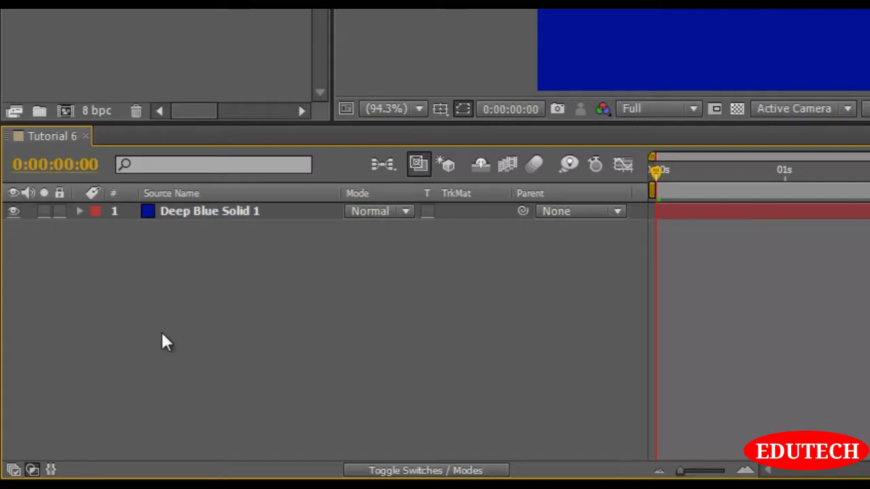
pyautogui.click(192, 214)
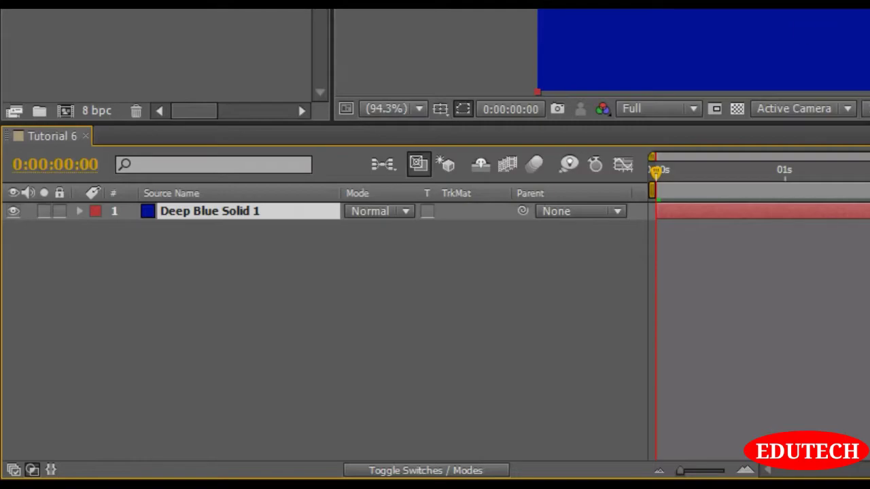
pyautogui.click(80, 212)
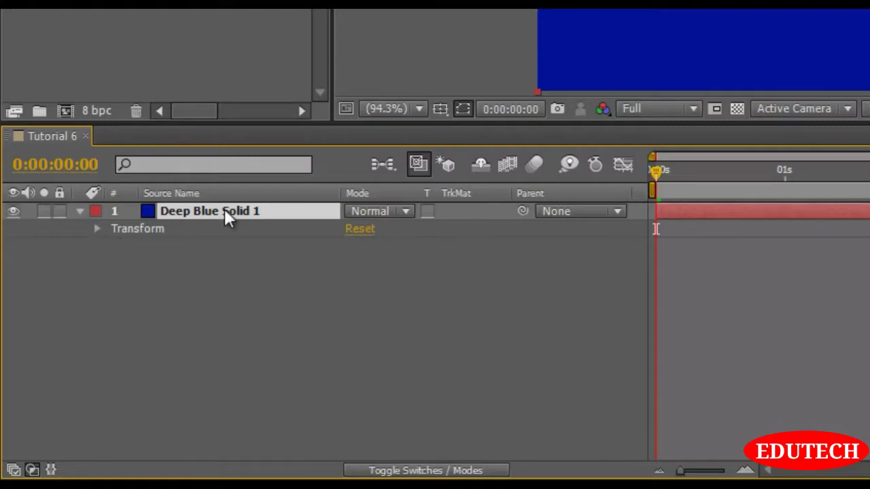
pyautogui.click(98, 230)
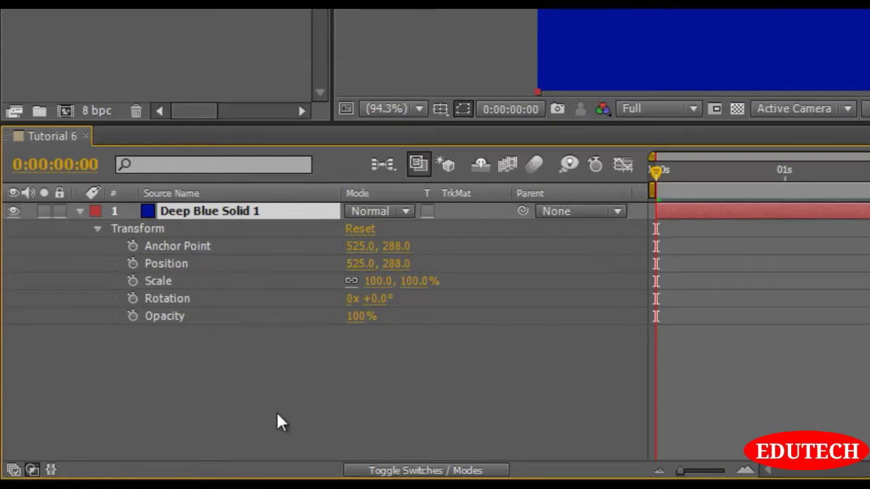
pyautogui.click(242, 384)
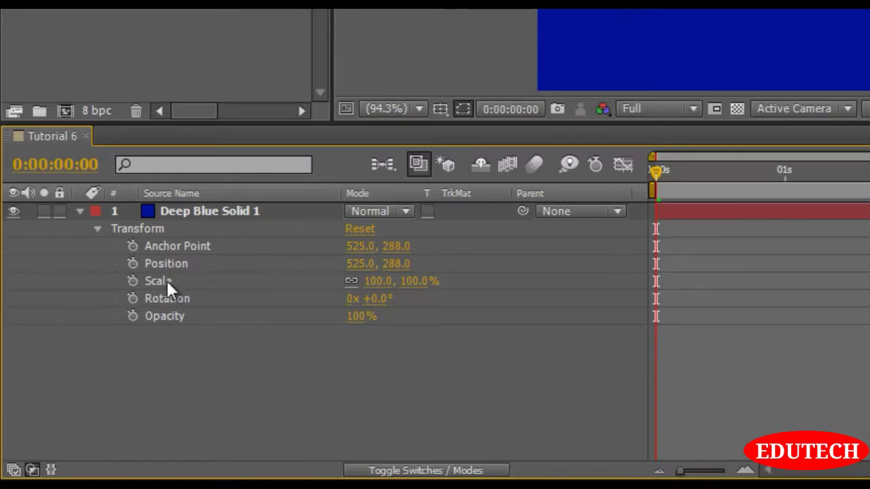
# - Scale the blue solid proportionally to 50%
pyautogui.click(198, 213)
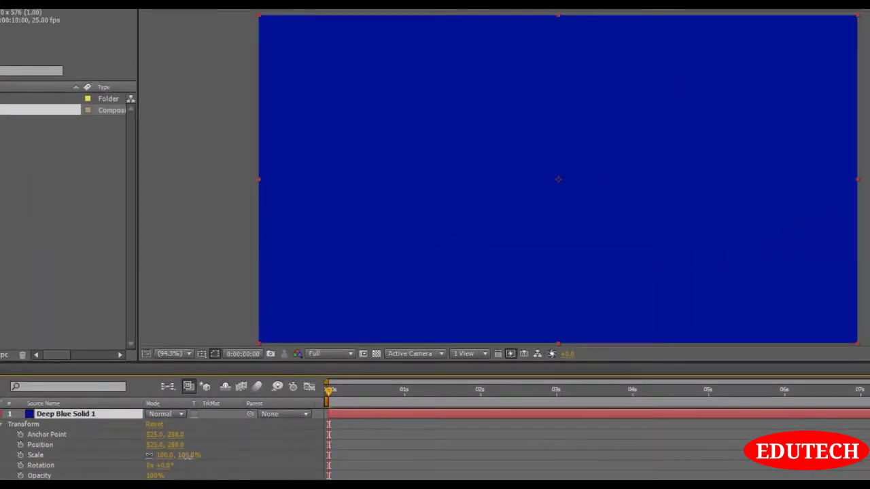
pyautogui.click(251, 406)
pyautogui.write('50')
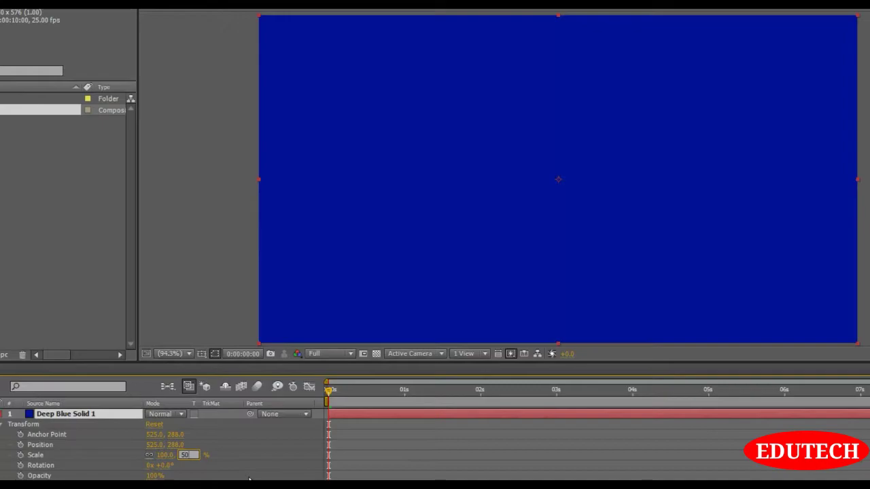
pyautogui.press('Return')
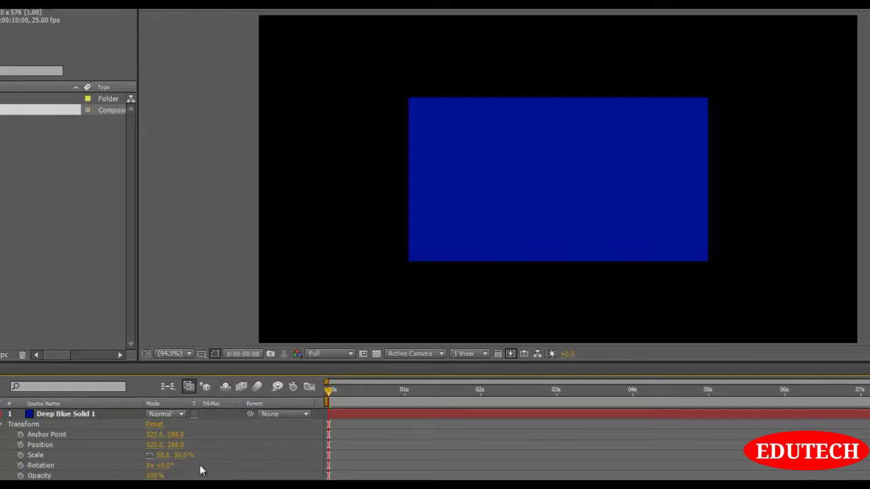
# - Try enlarging the blue solid to about 53%, and set its scale back to 50%
pyautogui.moveTo(170, 455); pyautogui.dragTo(188, 462)
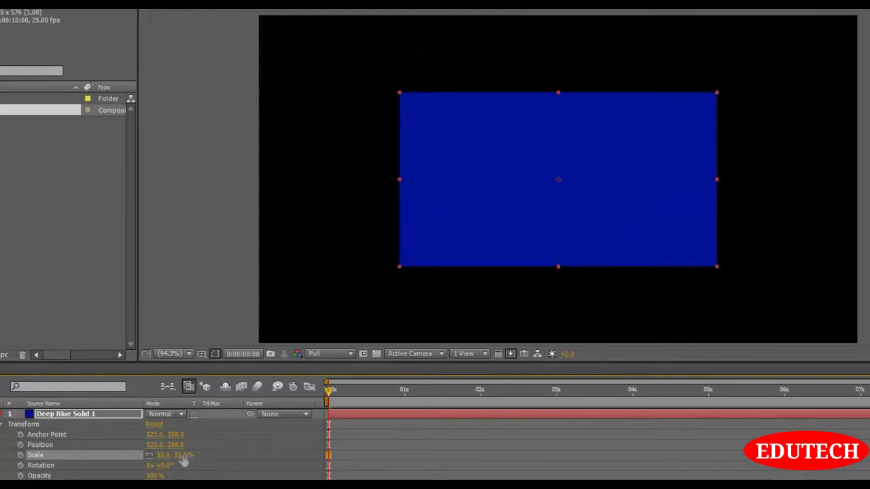
pyautogui.click(182, 457)
pyautogui.write('50')
pyautogui.press('Return')
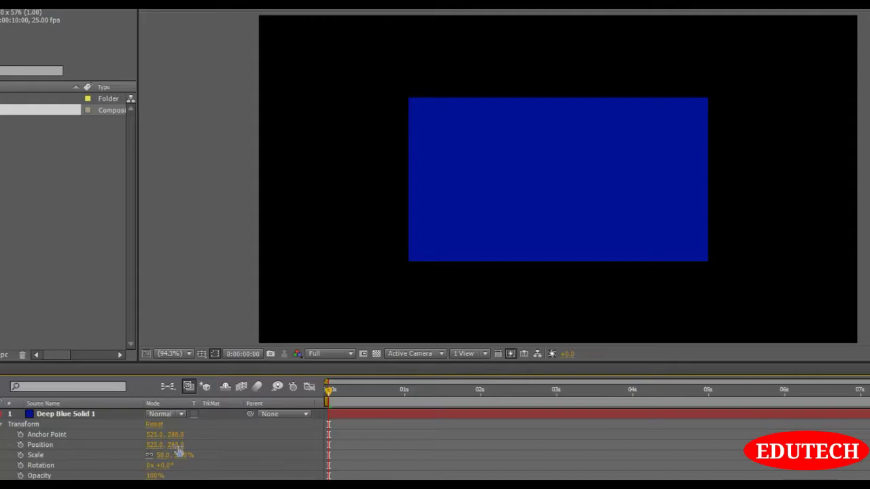
# - Try shifting the blue solid horizontally and rotating it about 4°, and set its rotation back to 0°
pyautogui.click(84, 414)
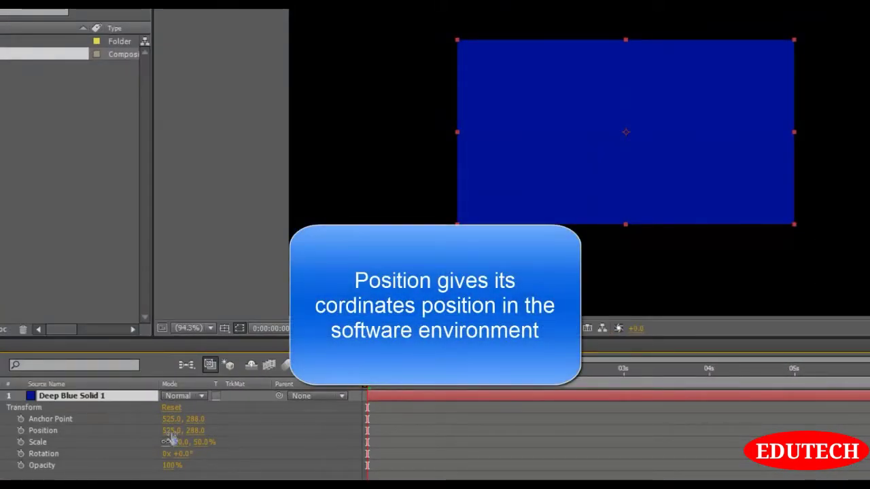
pyautogui.moveTo(172, 431); pyautogui.dragTo(197, 435)
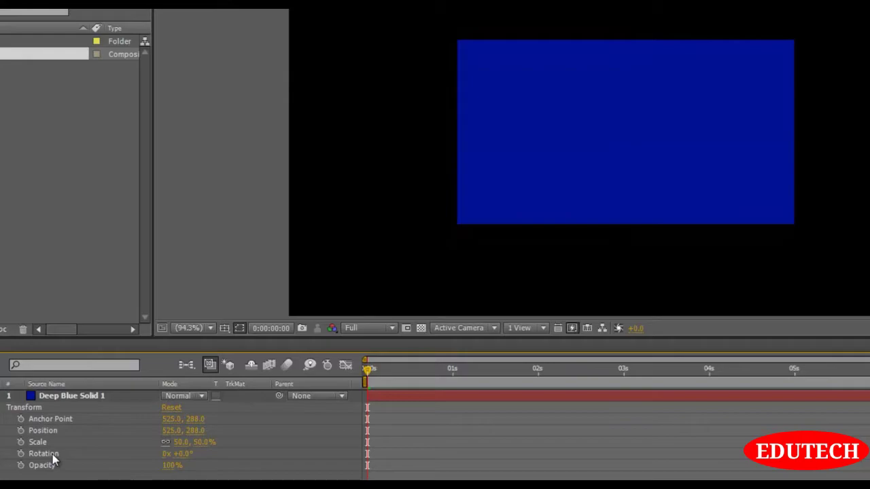
pyautogui.moveTo(185, 453)
pyautogui.mouseDown()
pyautogui.moveTo(315, 454)
pyautogui.moveTo(248, 447)
pyautogui.moveTo(279, 447)
pyautogui.moveTo(186, 461)
pyautogui.mouseUp()
pyautogui.click(187, 461)
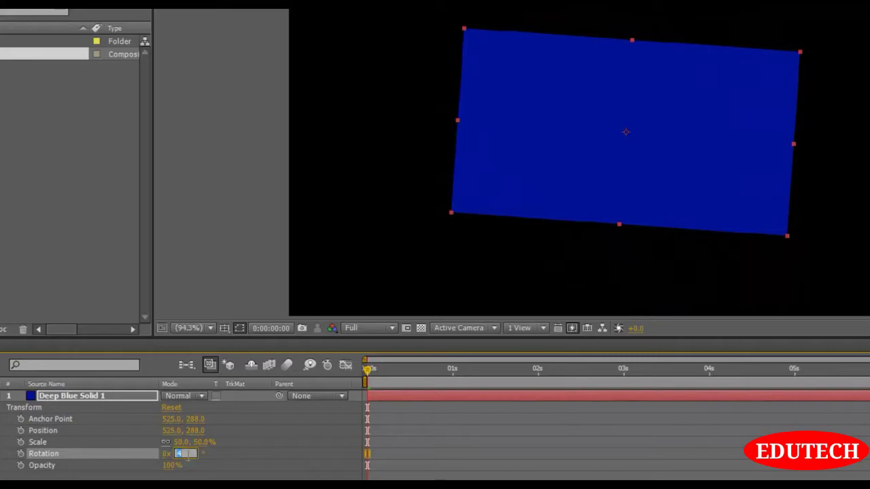
pyautogui.write('0')
pyautogui.press('Return')
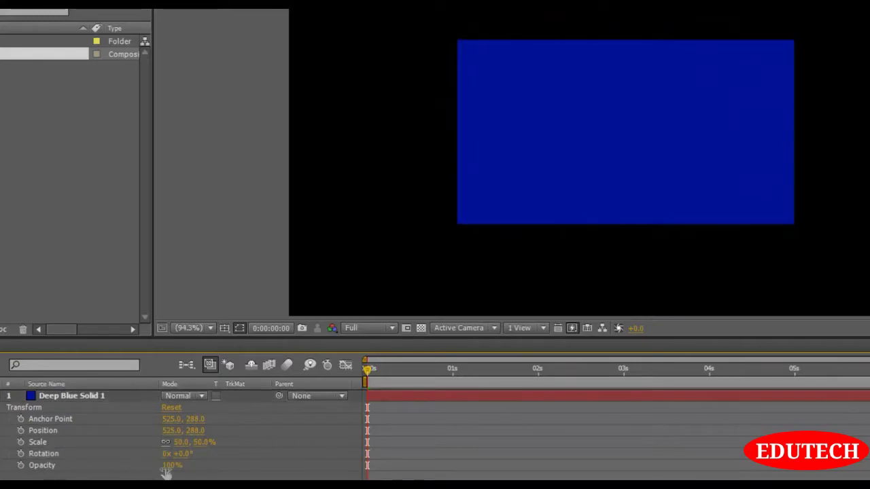
# - Lower the blue solid's opacity to 50%, and reduce it further to 20%
pyautogui.moveTo(171, 466); pyautogui.dragTo(131, 471)
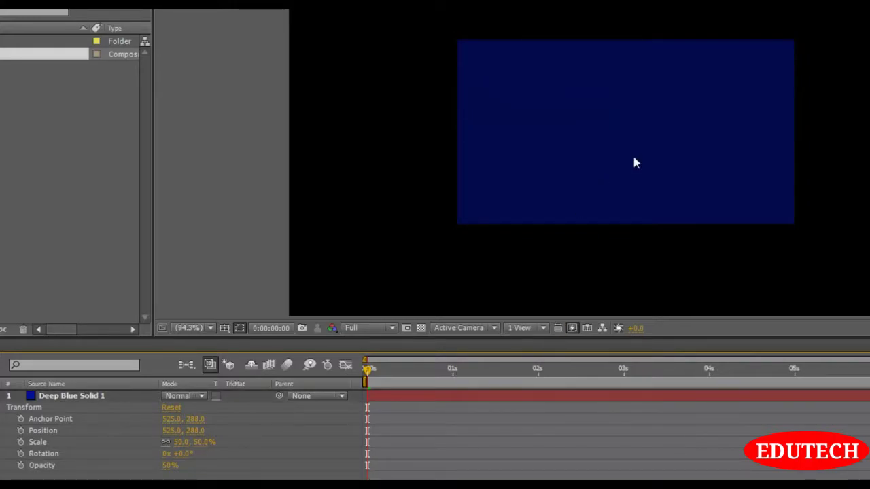
pyautogui.click(170, 466)
pyautogui.write('20')
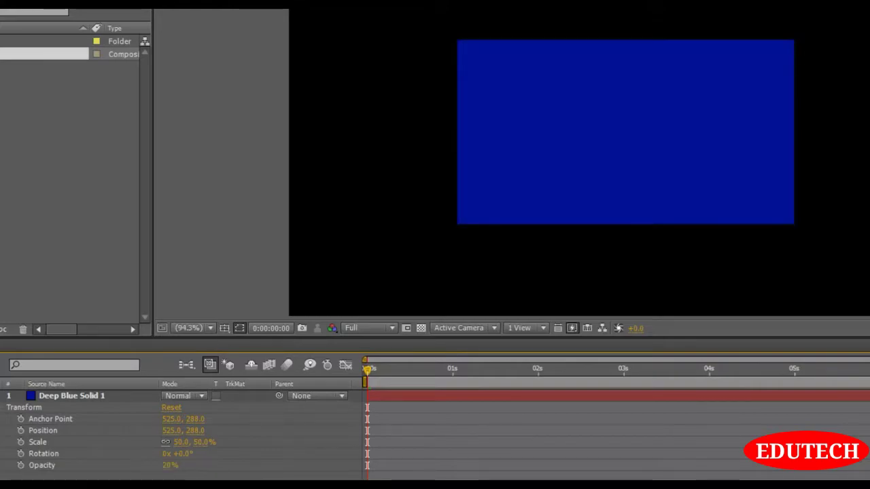
pyautogui.press('Return')
# - Rotate the blue solid to 152° and set its opacity to 85%
pyautogui.moveTo(182, 454); pyautogui.dragTo(281, 461)
pyautogui.click(170, 466)
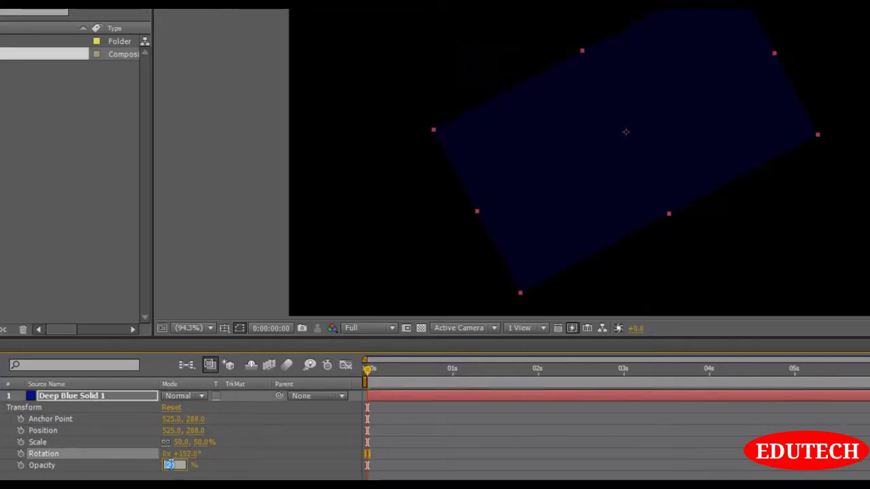
pyautogui.write('85')
pyautogui.press('Return')
# - Try a scale of 108% and a vertical position of 481 on the blue solid, and reset its Transform properties
pyautogui.moveTo(200, 442); pyautogui.dragTo(246, 446)
pyautogui.moveTo(195, 430); pyautogui.dragTo(196, 428)
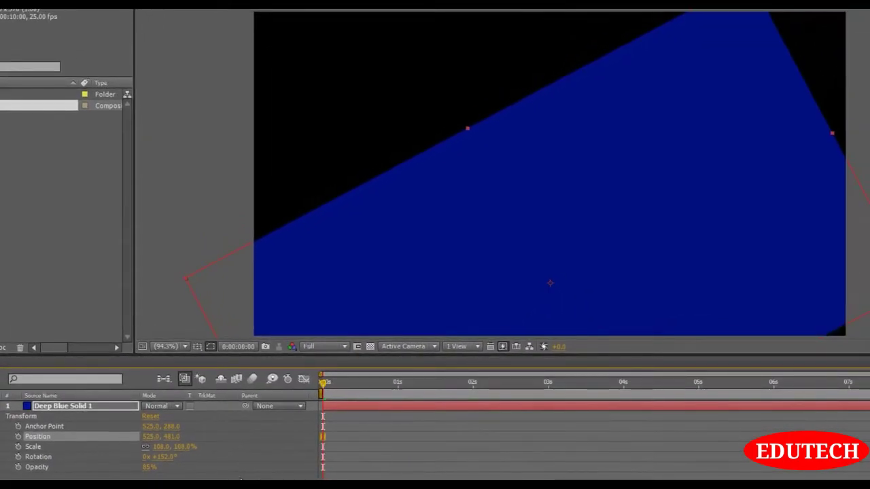
pyautogui.click(153, 418)
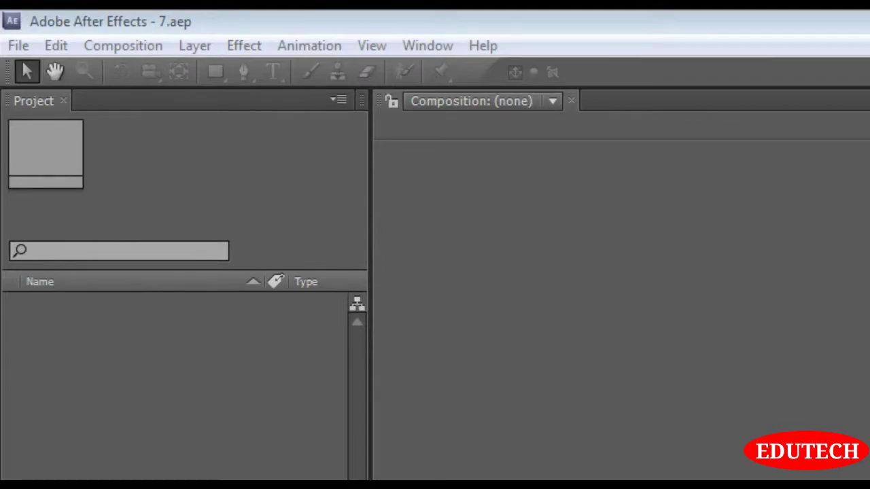
# - Create a composition named "Tutorial 7- the basic tools" with the default settings in the 7.aep project
pyautogui.hotkey('ctrl', 'n')
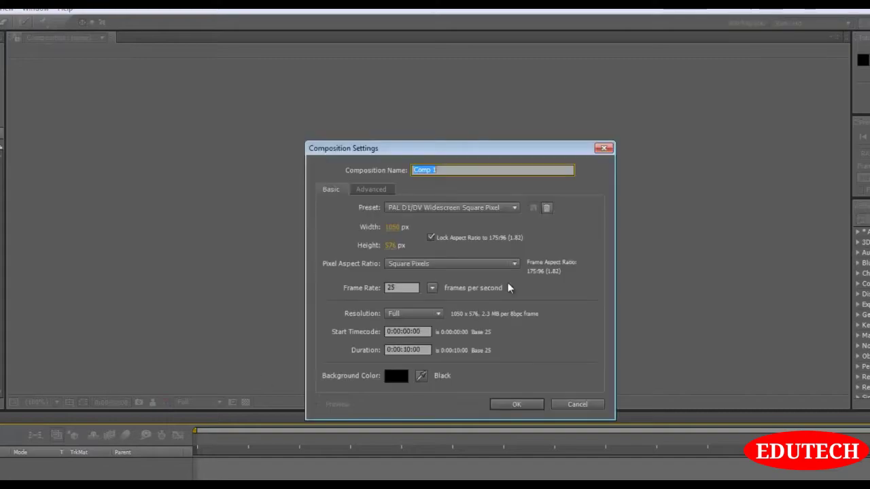
pyautogui.write('Tutorial 7- the basic tools')
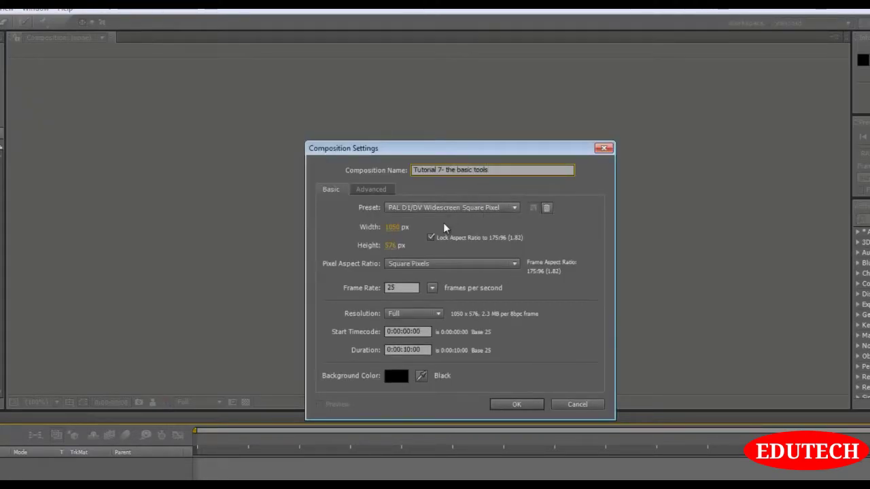
pyautogui.click(515, 403)
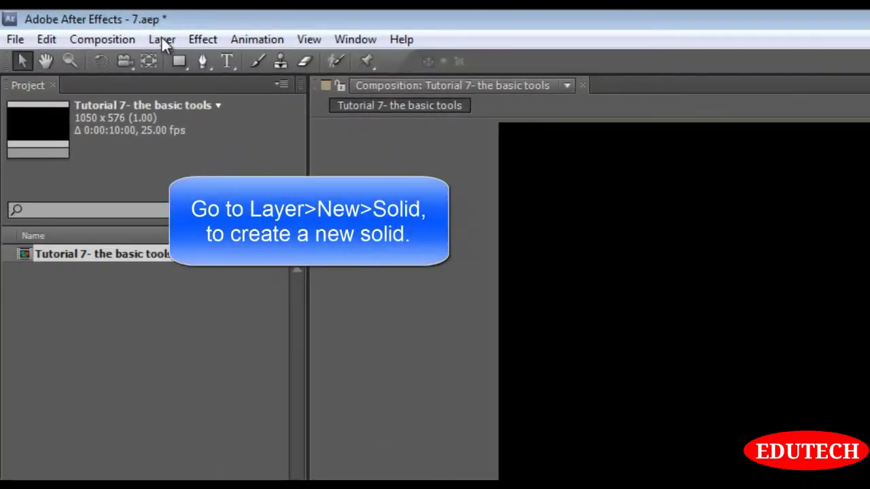
# - Create a deep blue solid layer matched to the composition size
pyautogui.click(36, 23)
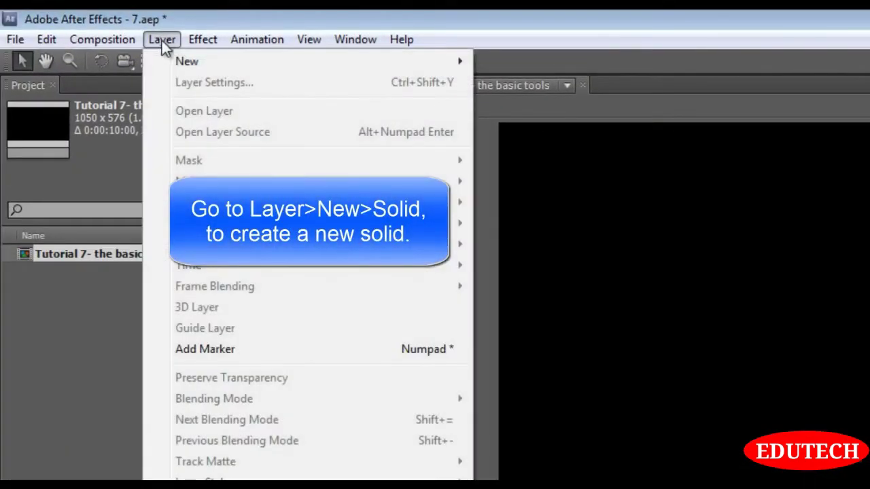
pyautogui.moveTo(257, 62)
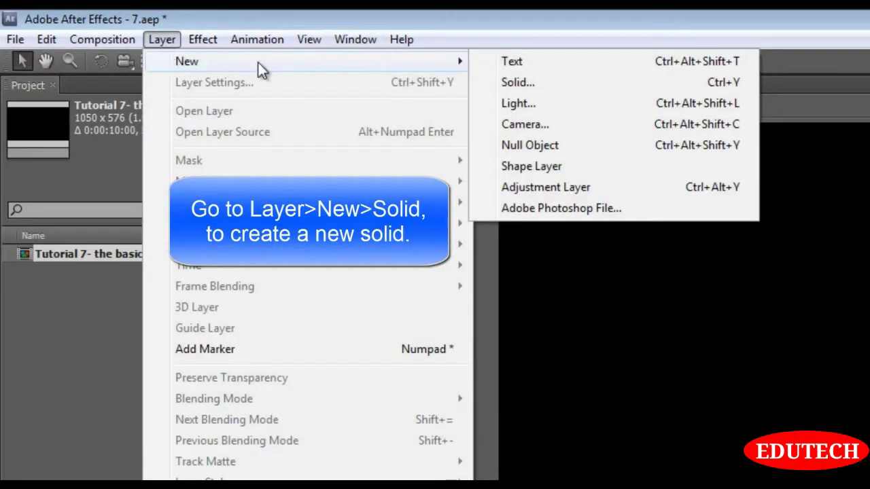
pyautogui.click(538, 88)
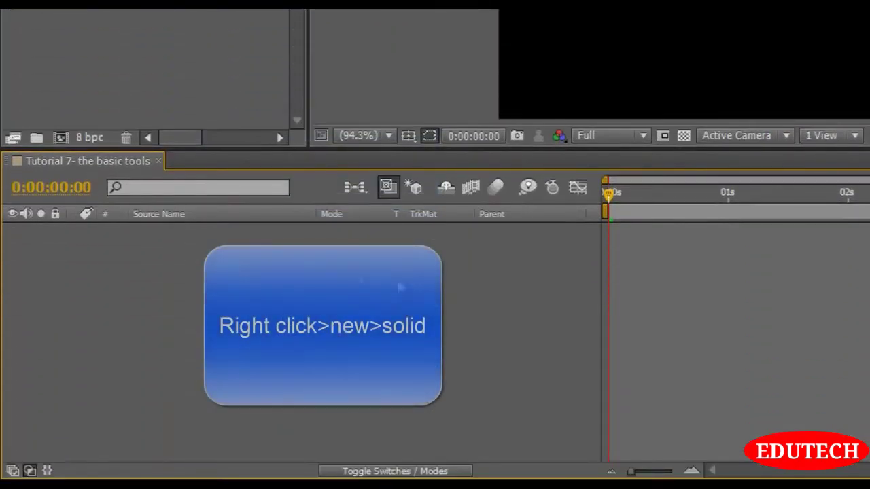
pyautogui.rightClick(385, 276)
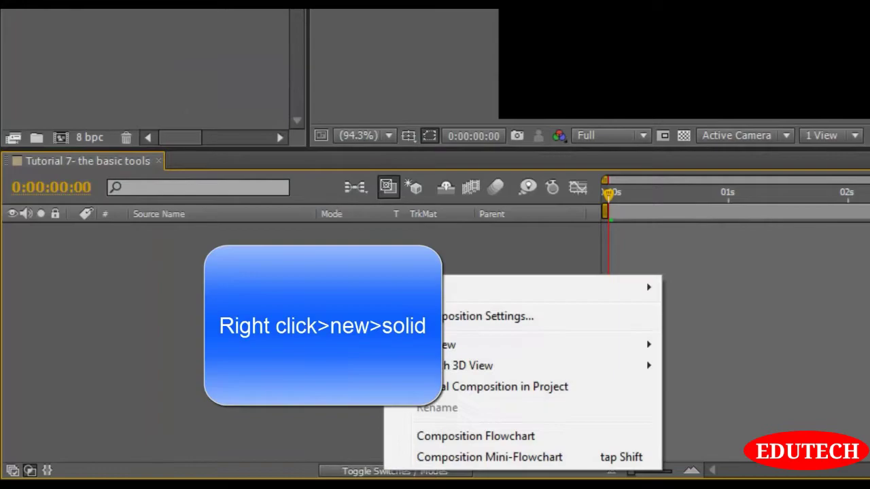
pyautogui.moveTo(448, 294)
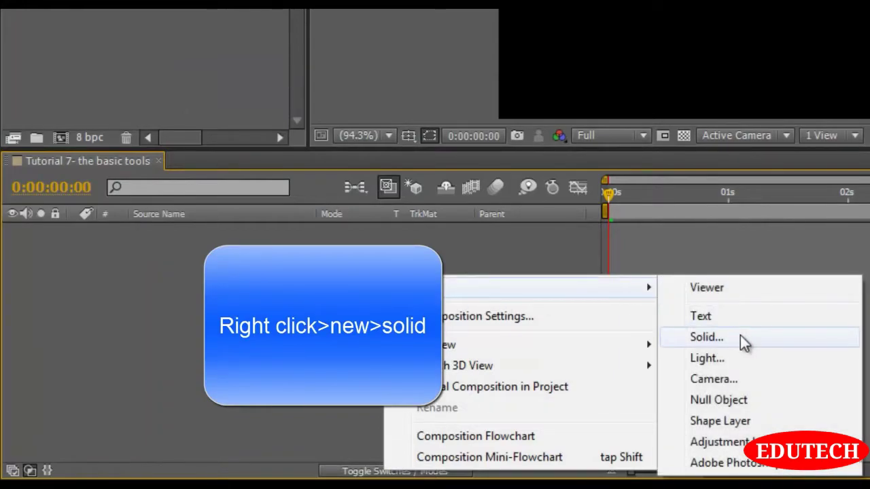
pyautogui.click(741, 335)
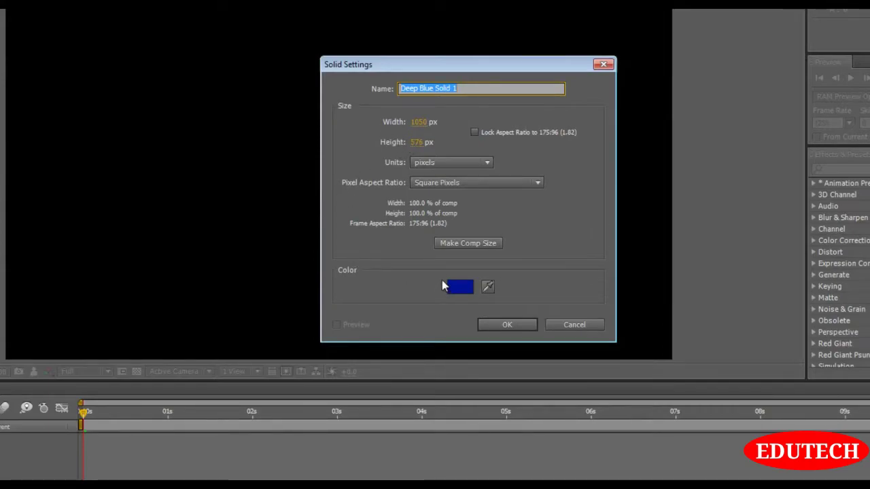
pyautogui.click(457, 244)
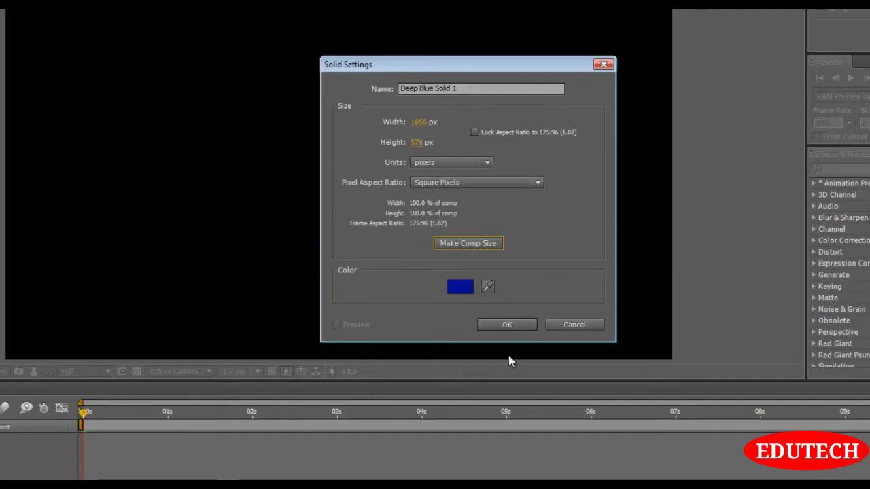
pyautogui.click(524, 326)
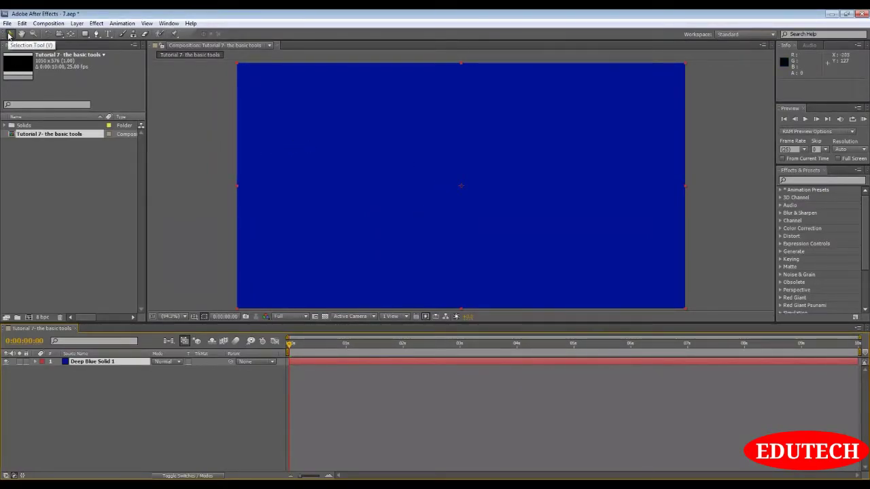
# - Create a second composition-sized solid layer coloured cyan
pyautogui.rightClick(146, 392)
pyautogui.moveTo(167, 304)
pyautogui.click(340, 326)
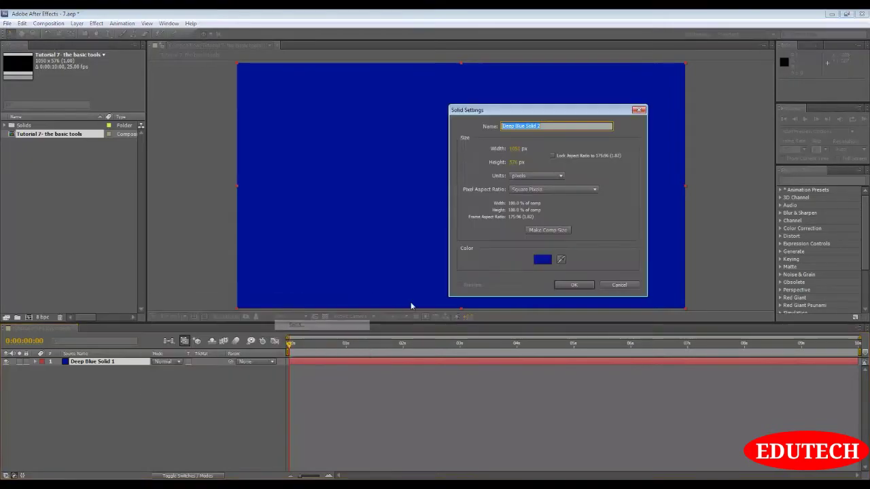
pyautogui.click(549, 257)
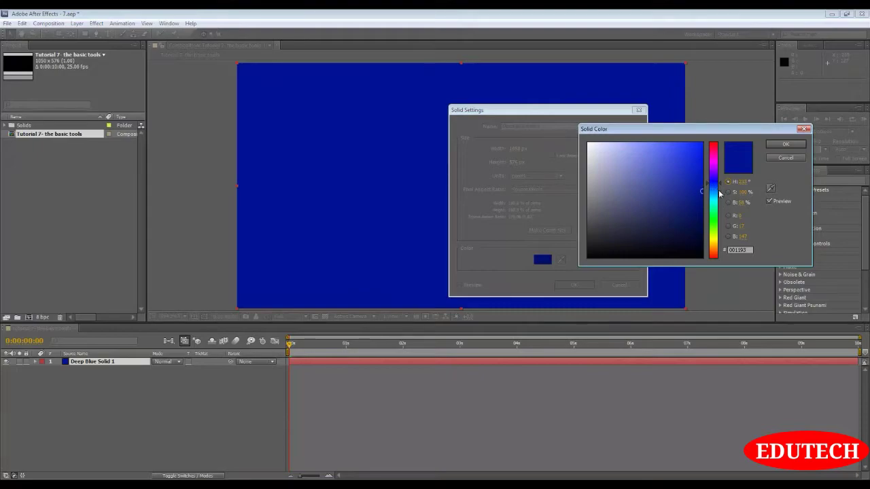
pyautogui.moveTo(716, 182)
pyautogui.mouseDown()
pyautogui.moveTo(711, 197)
pyautogui.moveTo(699, 151)
pyautogui.mouseUp()
pyautogui.click(786, 144)
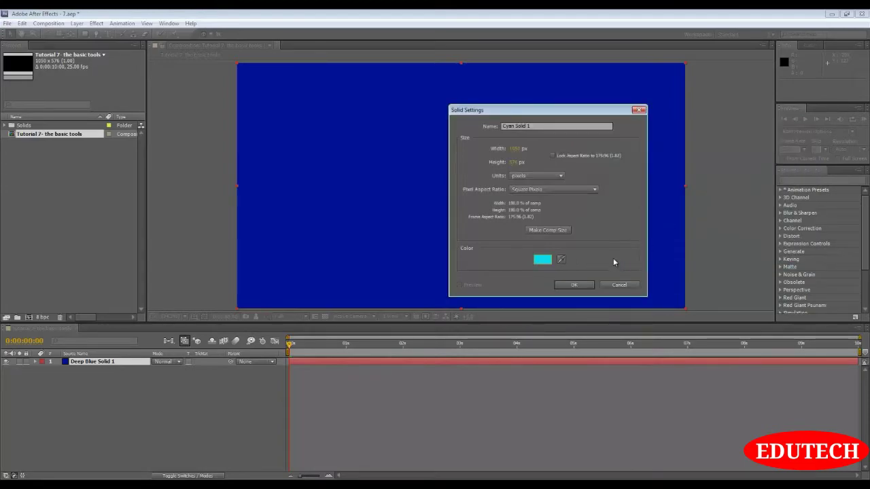
pyautogui.click(574, 285)
# - Create a third composition-sized solid layer coloured orange
pyautogui.rightClick(78, 435)
pyautogui.moveTo(127, 349)
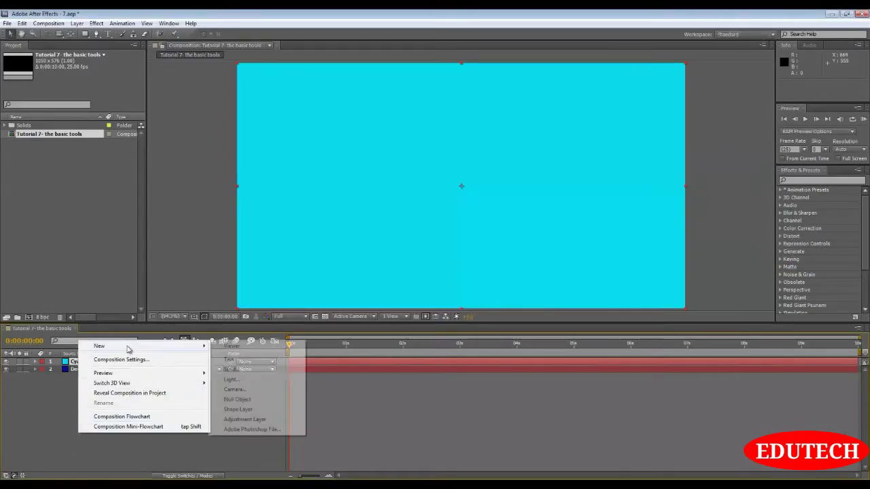
pyautogui.click(238, 369)
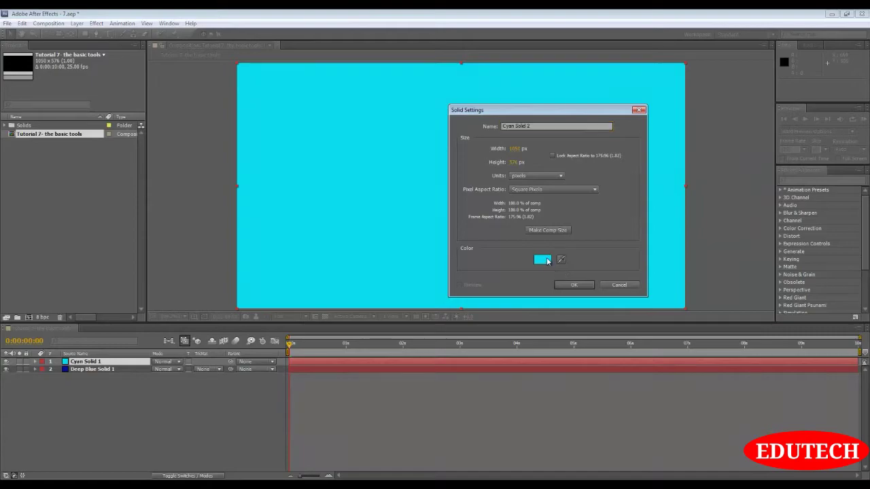
pyautogui.click(542, 259)
pyautogui.click(713, 239)
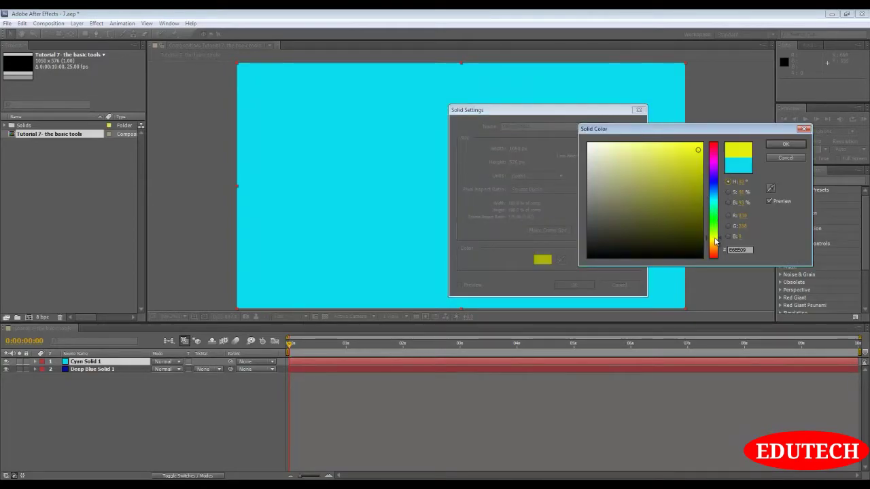
pyautogui.moveTo(699, 149)
pyautogui.mouseDown()
pyautogui.moveTo(704, 172)
pyautogui.moveTo(706, 149)
pyautogui.mouseUp()
pyautogui.click(713, 249)
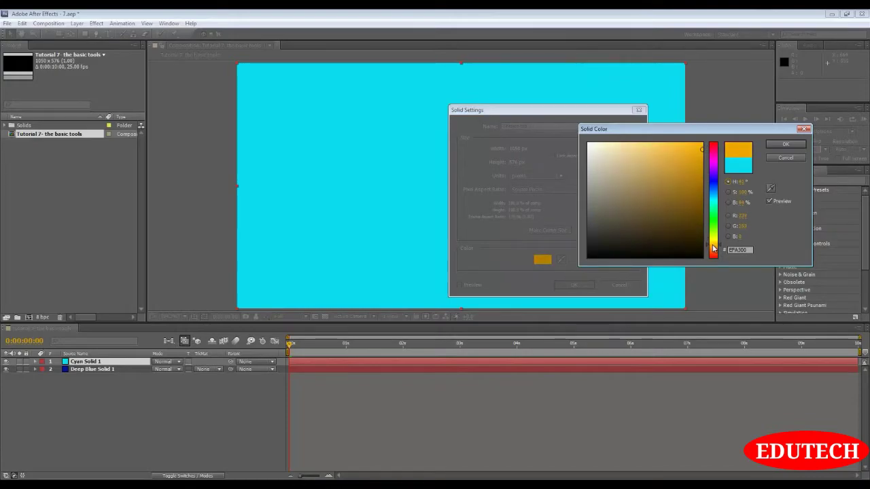
pyautogui.click(786, 144)
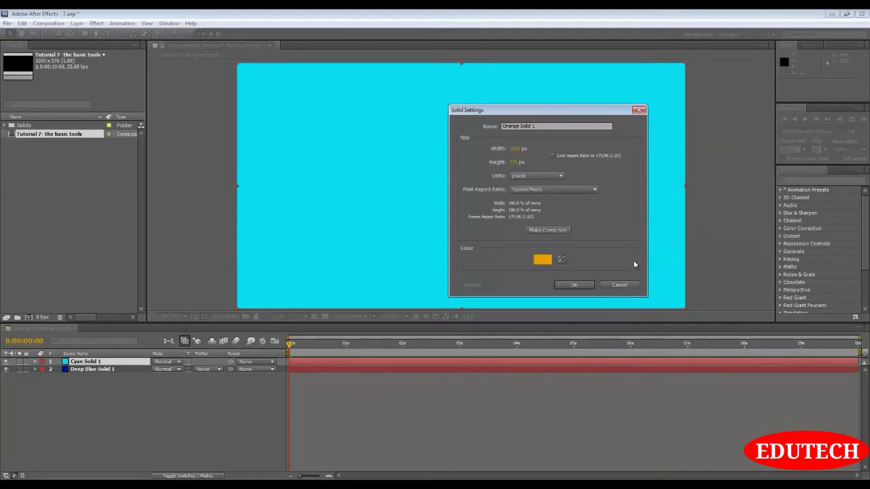
pyautogui.click(571, 285)
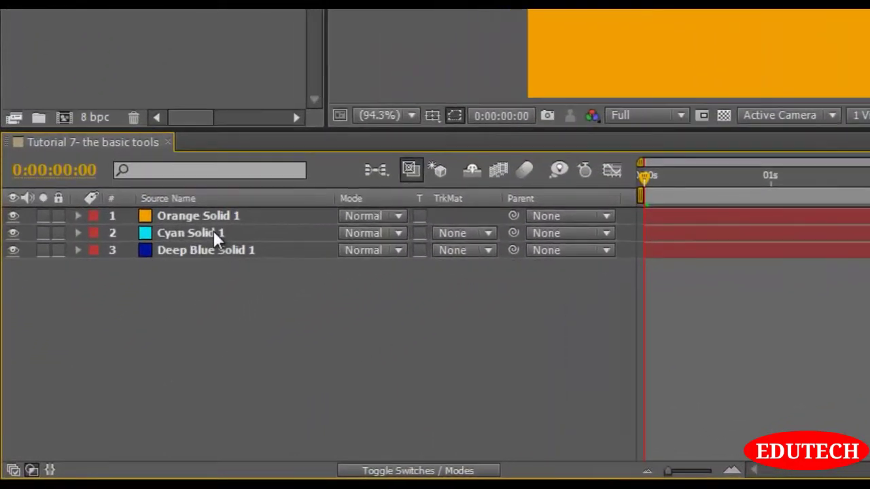
# - Examine the layer stack by selecting the orange, cyan and deep blue solids in turn in the timeline
pyautogui.click(95, 370)
pyautogui.click(208, 255)
pyautogui.click(206, 213)
pyautogui.click(206, 229)
pyautogui.click(213, 260)
pyautogui.click(220, 218)
pyautogui.click(219, 233)
pyautogui.click(219, 250)
# - Scale the orange solid down uniformly from its corner to slightly less than half the composition's width
pyautogui.click(173, 215)
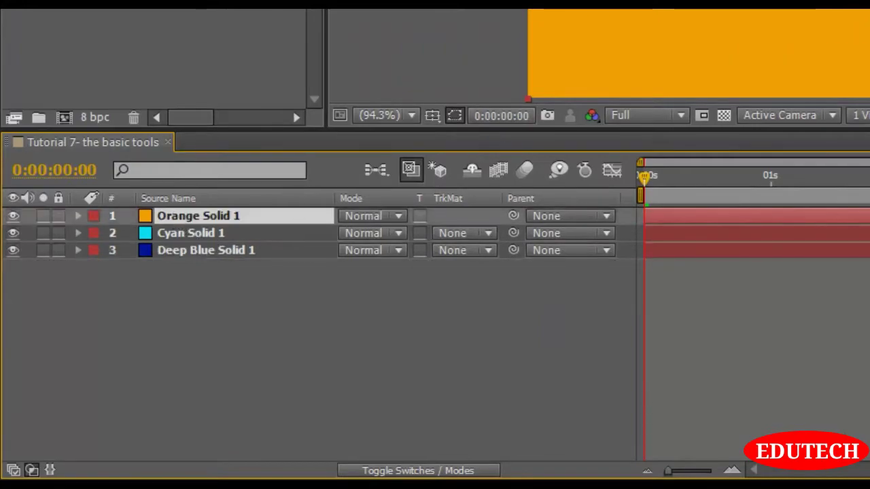
pyautogui.moveTo(680, 55); pyautogui.dragTo(679, 10)
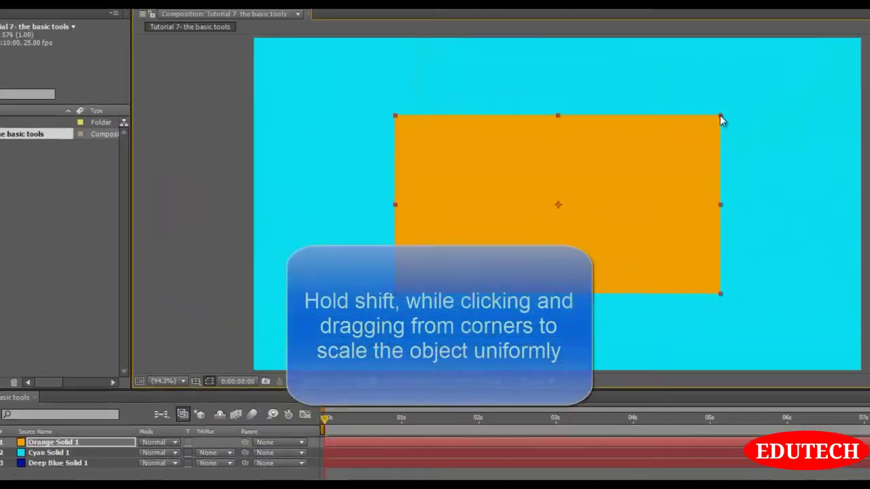
pyautogui.moveTo(720, 116); pyautogui.dragTo(706, 134)
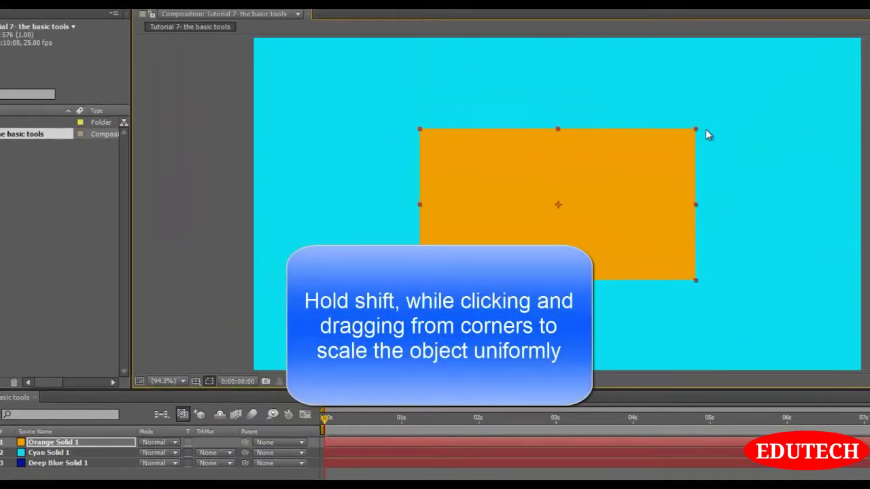
# - Scale the cyan solid down to about two fifths of the composition's width and move it into the right half of the frame
pyautogui.click(100, 453)
pyautogui.moveTo(861, 39); pyautogui.dragTo(764, 114)
pyautogui.moveTo(672, 123); pyautogui.dragTo(809, 105)
pyautogui.hotkey('ctrl', 'shift', 'a')
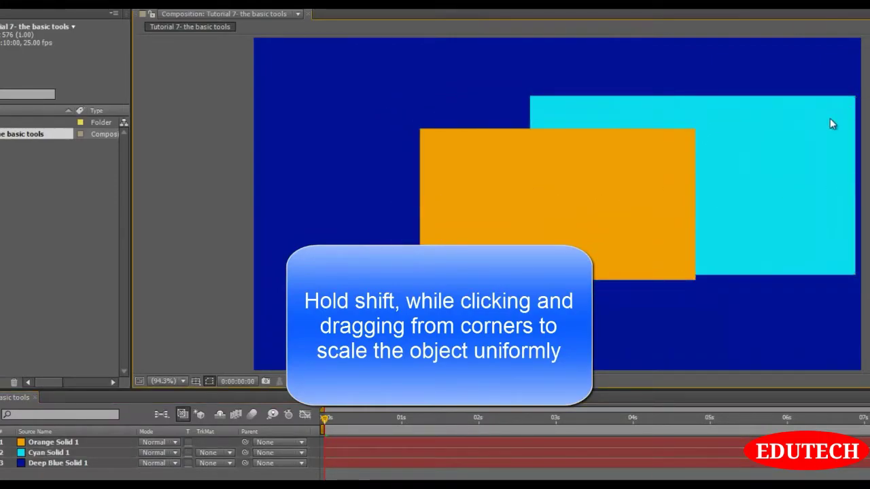
pyautogui.keyDown('shift'); pyautogui.click(824, 118); pyautogui.keyUp('shift')
pyautogui.keyDown('shift'); pyautogui.click(847, 110); pyautogui.keyUp('shift')
pyautogui.keyDown('shift'); pyautogui.click(855, 99); pyautogui.keyUp('shift')
pyautogui.moveTo(855, 97); pyautogui.dragTo(812, 126)
pyautogui.moveTo(761, 176); pyautogui.dragTo(784, 181)
# - Move the orange solid to the upper left of the frame and scale it uniformly to about a quarter of the composition's width
pyautogui.moveTo(483, 202); pyautogui.dragTo(400, 143)
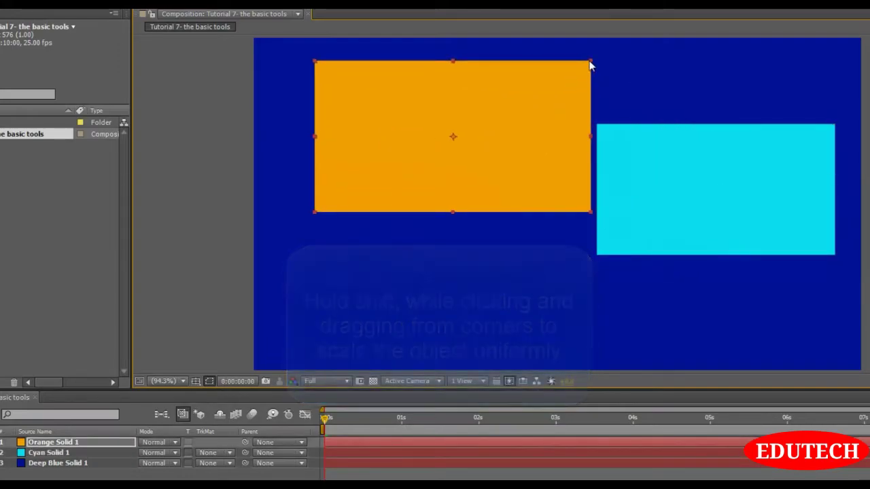
pyautogui.keyDown('shift'); pyautogui.moveTo(591, 63); pyautogui.dragTo(524, 92); pyautogui.keyUp('shift')
# - Scale the deep blue solid uniformly to about a fifth of the composition's width, place it below the orange solid, and clear the selection
pyautogui.click(64, 463)
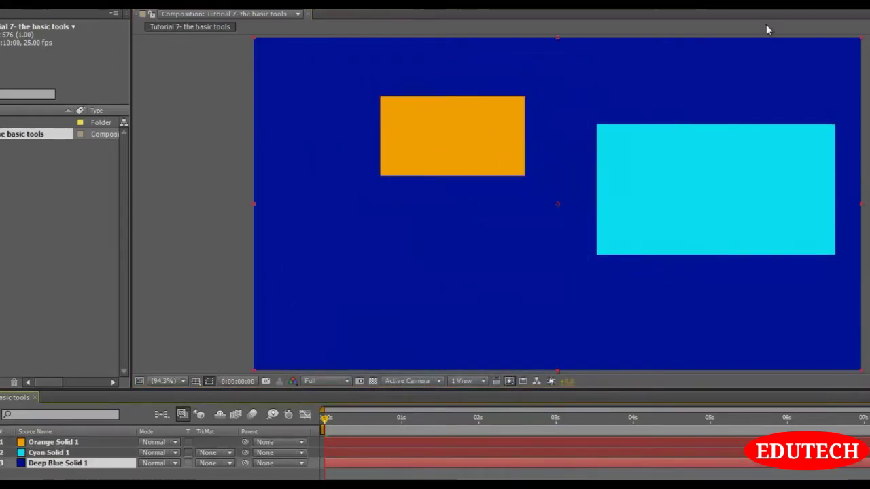
pyautogui.keyDown('shift'); pyautogui.moveTo(861, 40); pyautogui.dragTo(637, 171); pyautogui.keyUp('shift')
pyautogui.moveTo(540, 221); pyautogui.dragTo(457, 287)
pyautogui.click(235, 477)
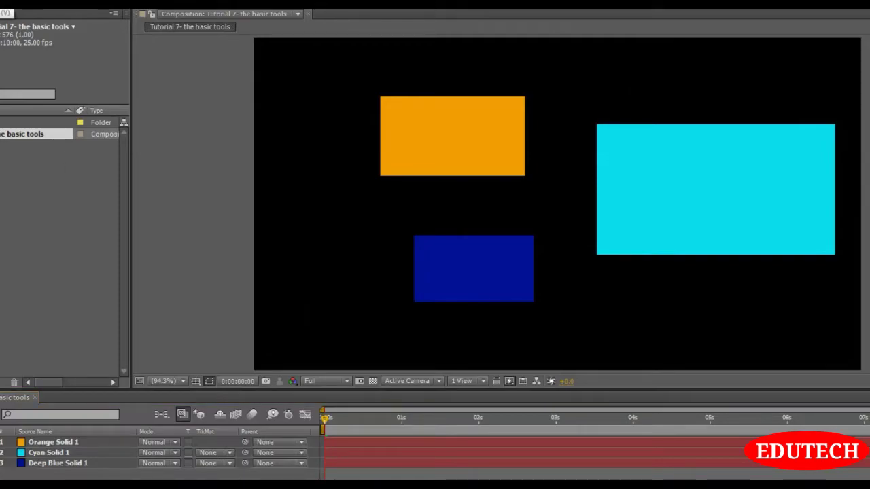
# - Examine how the Selection tool picks layers by selecting the orange, deep blue and cyan solids in turn in the composition view
pyautogui.click(453, 141)
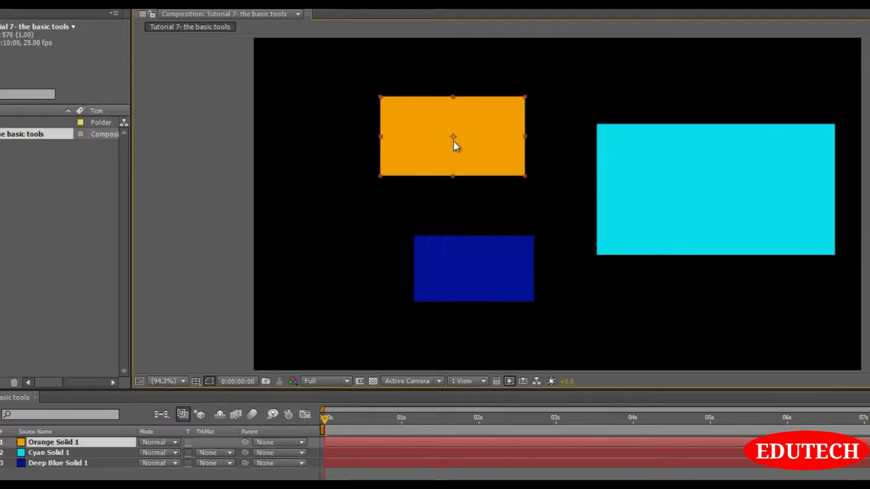
pyautogui.click(471, 284)
pyautogui.click(692, 198)
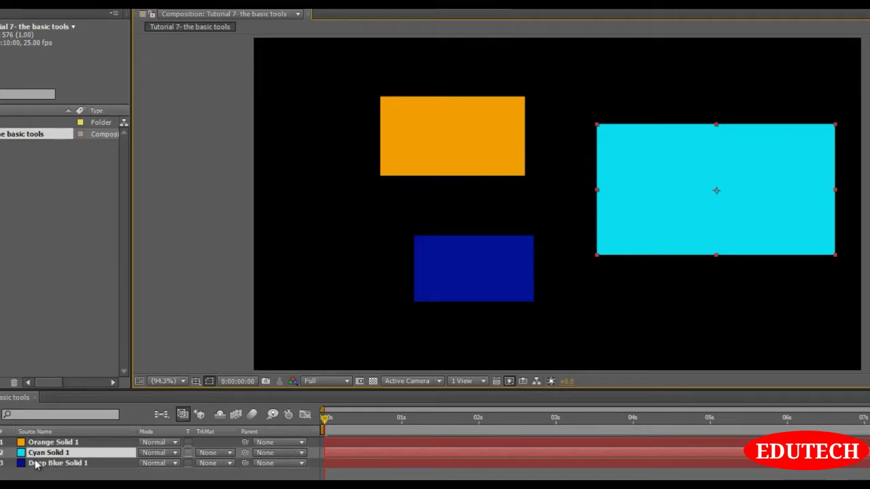
pyautogui.click(453, 131)
pyautogui.click(466, 287)
pyautogui.click(632, 196)
pyautogui.click(469, 146)
pyautogui.click(457, 286)
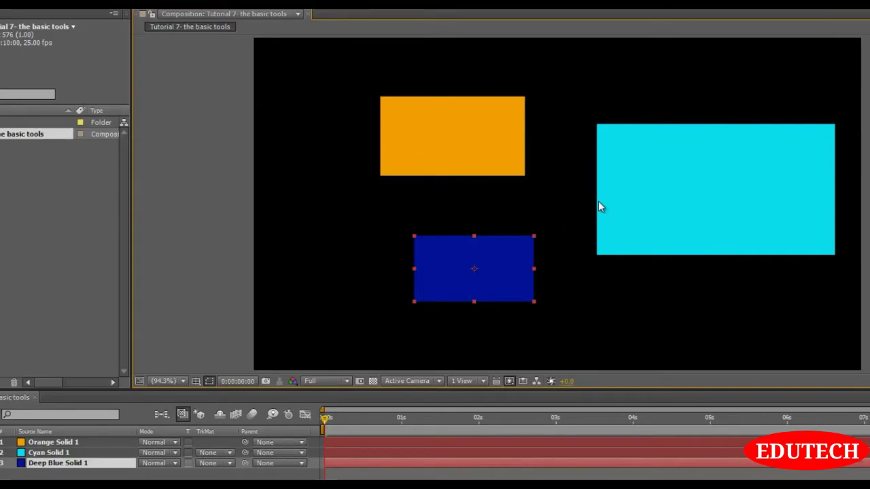
# - Try the orange solid larger and overlapping the other two solids, and return it to the upper left at a reduced size
pyautogui.click(83, 443)
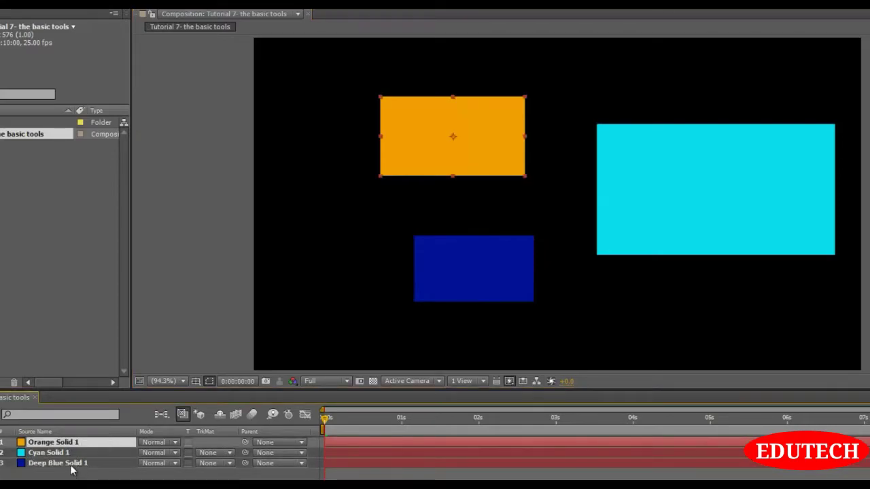
pyautogui.moveTo(526, 178); pyautogui.dragTo(565, 207)
pyautogui.moveTo(486, 128); pyautogui.dragTo(615, 237)
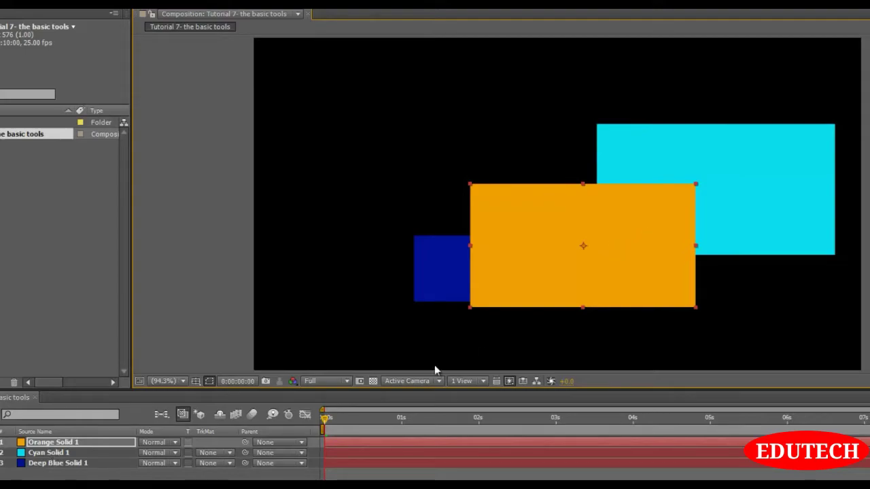
pyautogui.moveTo(542, 254); pyautogui.dragTo(434, 129)
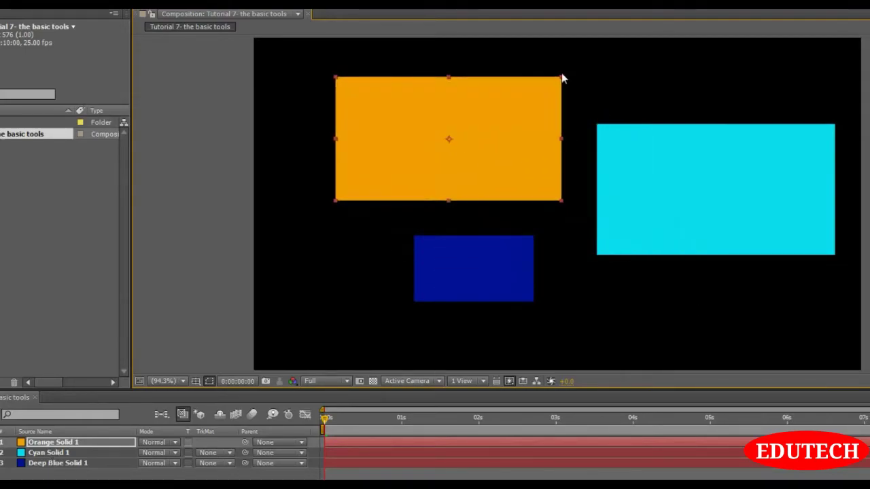
pyautogui.moveTo(560, 80); pyautogui.dragTo(522, 102)
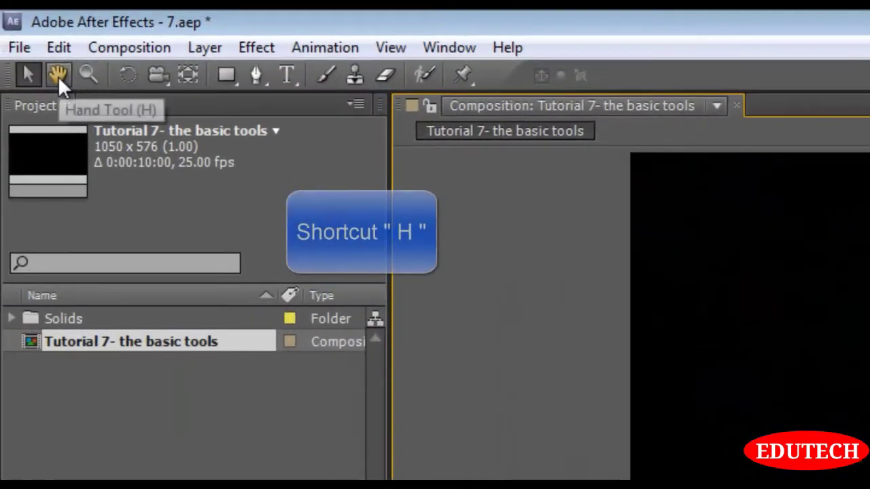
# - Pan the composition view with the Hand tool, and zoom in on the area between the solids with the Zoom tool
pyautogui.press('h')
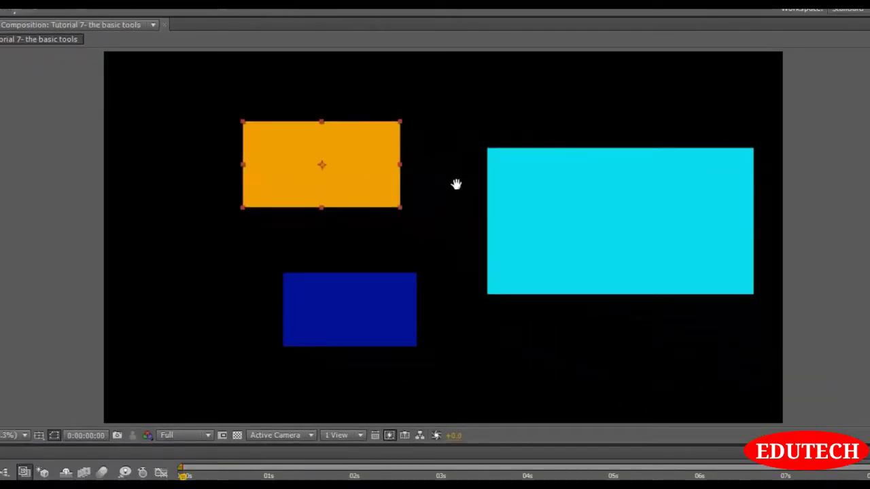
pyautogui.moveTo(456, 184); pyautogui.dragTo(414, 180)
pyautogui.scroll(-1, 412, 141)
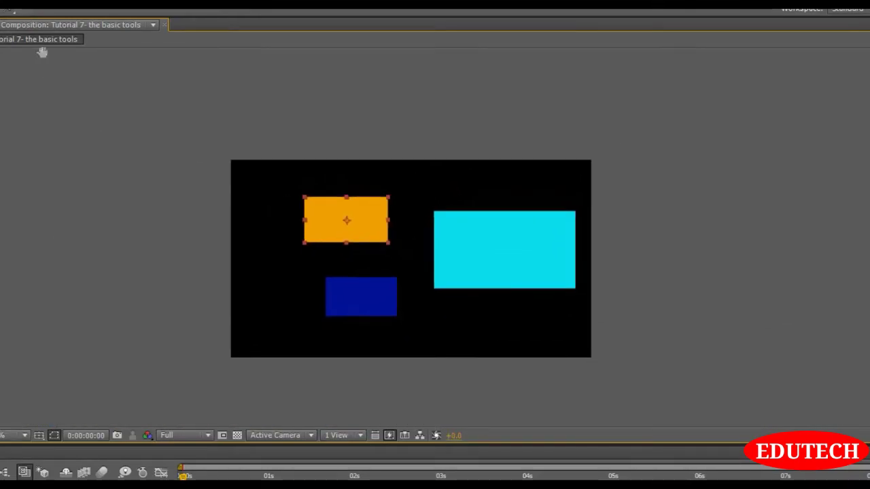
pyautogui.click(349, 280)
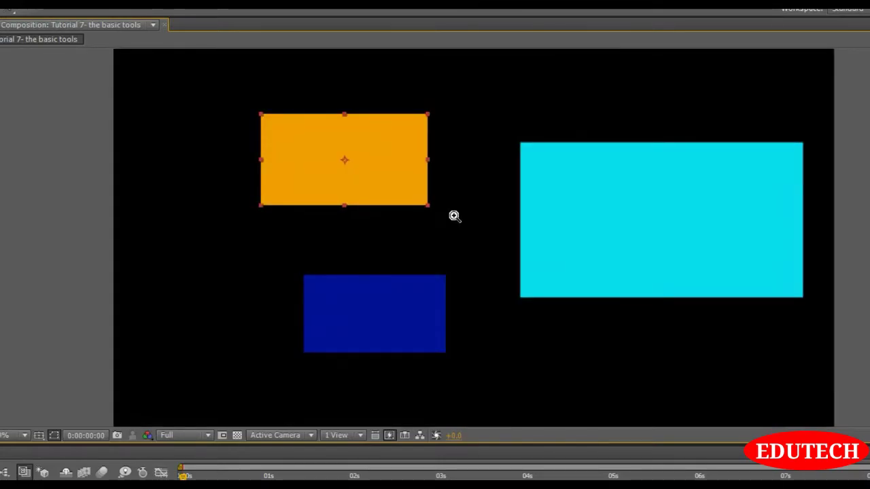
pyautogui.click(483, 225)
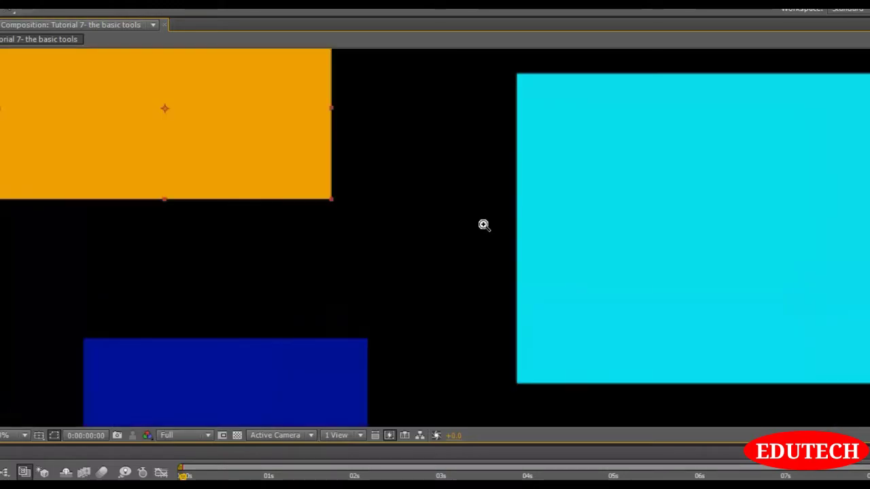
# - Examine the composition view with the Zoom tool by magnifying and reducing it repeatedly around the solids
pyautogui.click(460, 228)
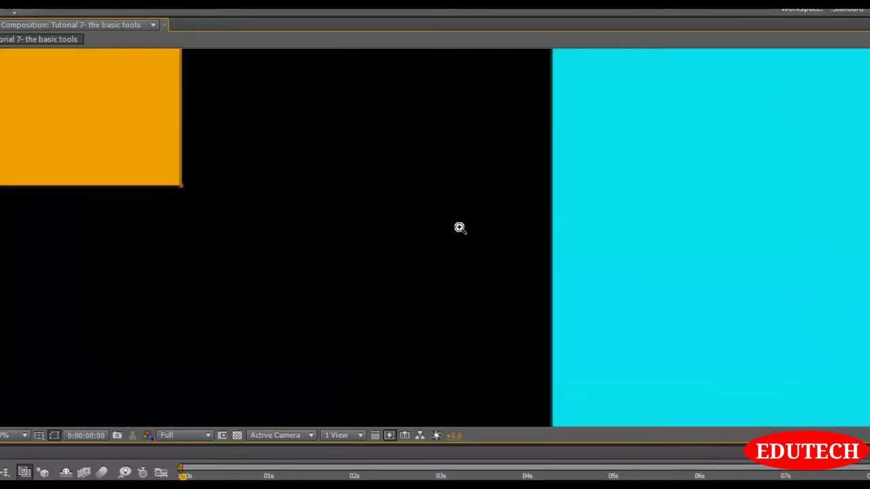
pyautogui.keyDown('alt'); pyautogui.click(460, 228); pyautogui.keyUp('alt')
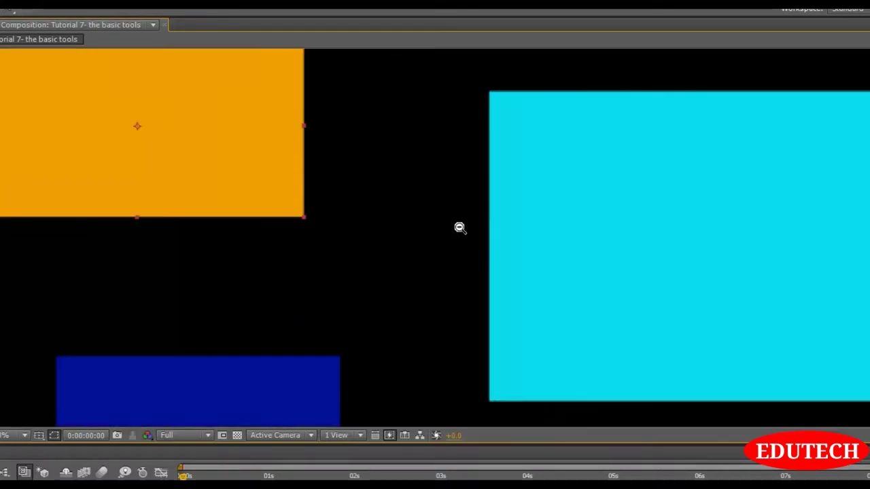
pyautogui.keyDown('alt'); pyautogui.click(459, 228); pyautogui.keyUp('alt')
pyautogui.keyDown('alt'); pyautogui.click(460, 228); pyautogui.keyUp('alt')
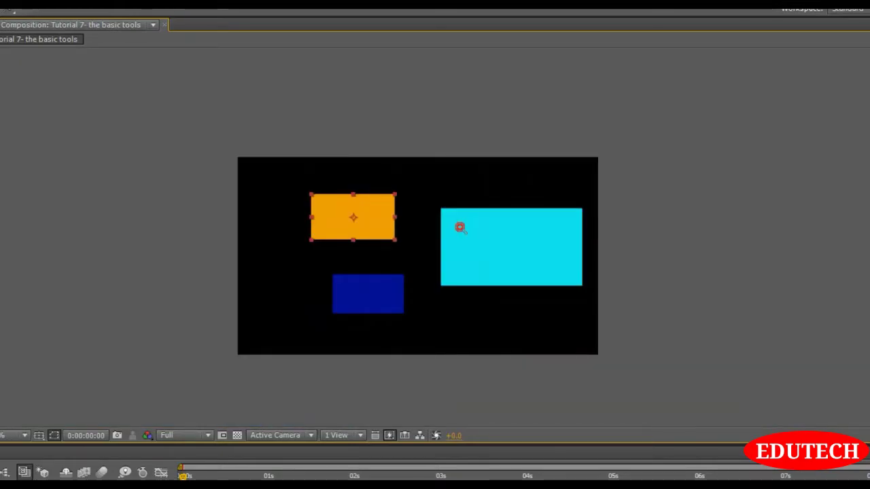
pyautogui.click(442, 261)
pyautogui.keyDown('alt'); pyautogui.click(442, 261); pyautogui.keyUp('alt')
pyautogui.click(442, 261)
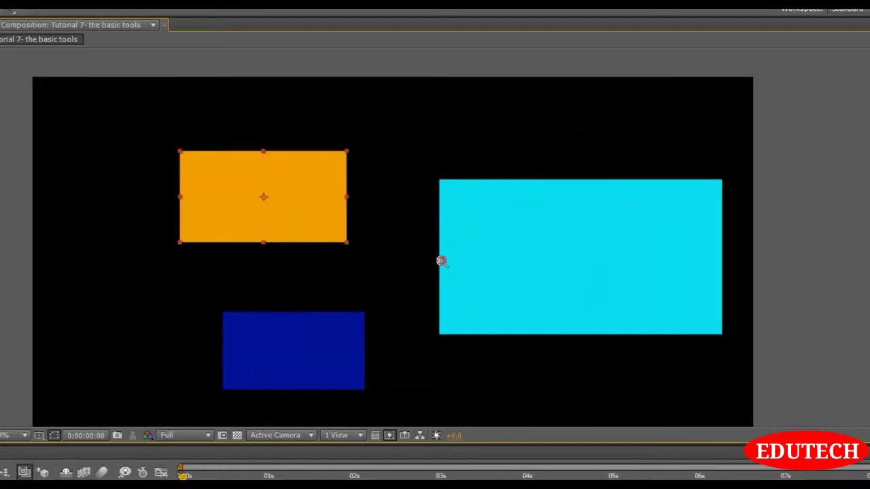
pyautogui.keyDown('alt'); pyautogui.click(442, 261); pyautogui.keyUp('alt')
pyautogui.click(442, 261)
pyautogui.keyDown('alt'); pyautogui.click(442, 261); pyautogui.keyUp('alt')
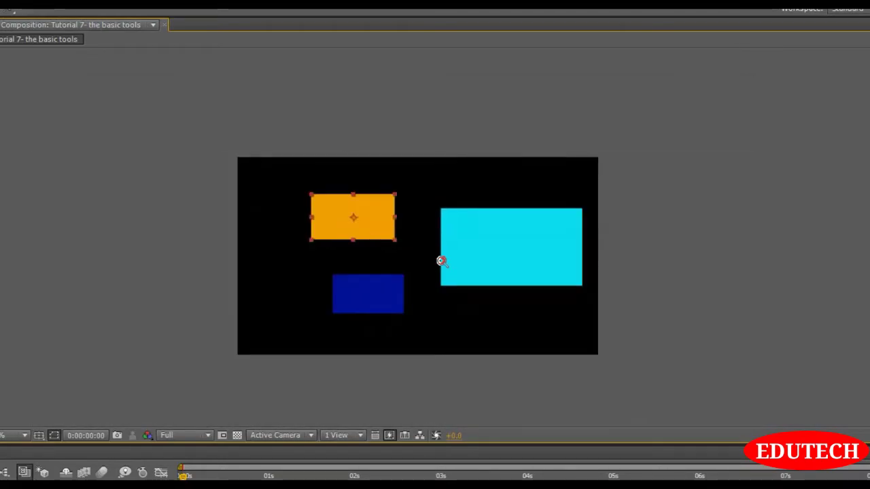
pyautogui.moveTo(434, 258); pyautogui.dragTo(459, 241)
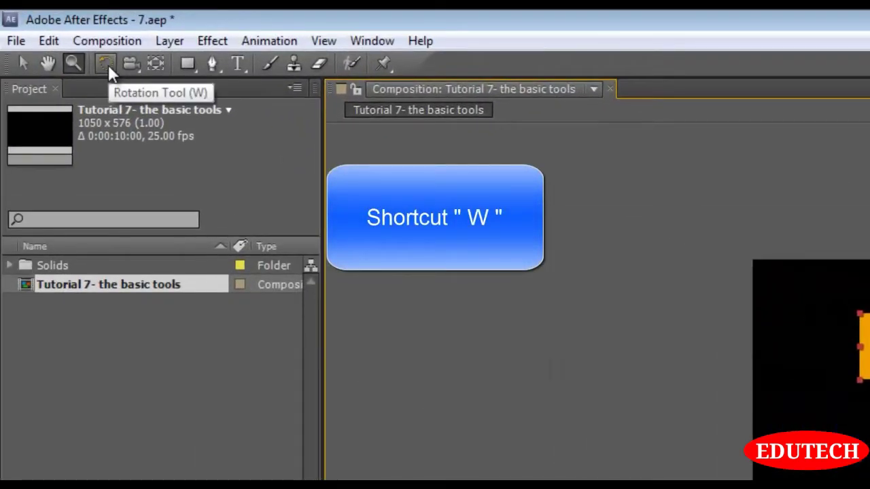
# - Rotate the orange solid with the Rotation tool until it stands nearly upright, and rotate the cyan solid counter-clockwise
pyautogui.click(107, 64)
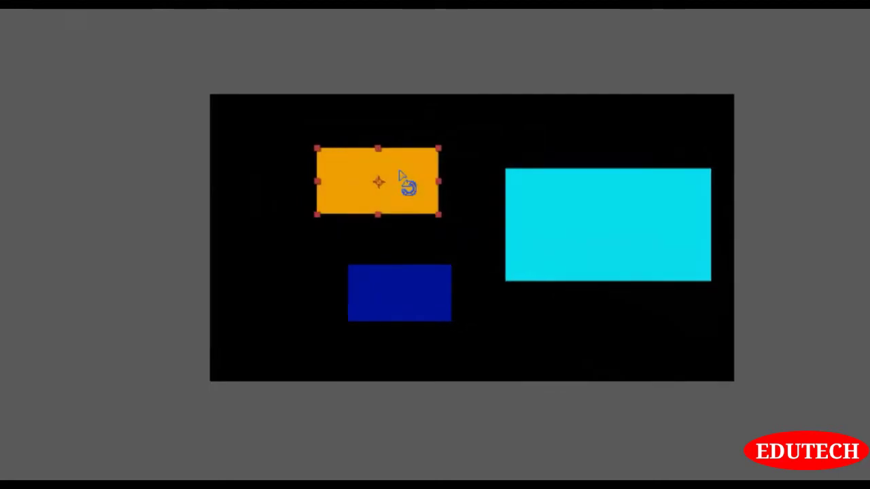
pyautogui.moveTo(385, 159); pyautogui.dragTo(365, 152)
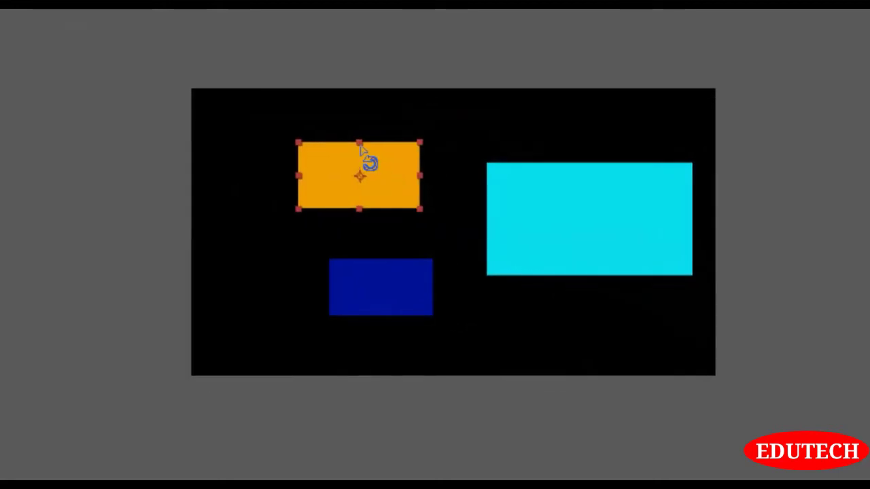
pyautogui.scroll(1, 359, 147)
pyautogui.moveTo(306, 146); pyautogui.dragTo(438, 171)
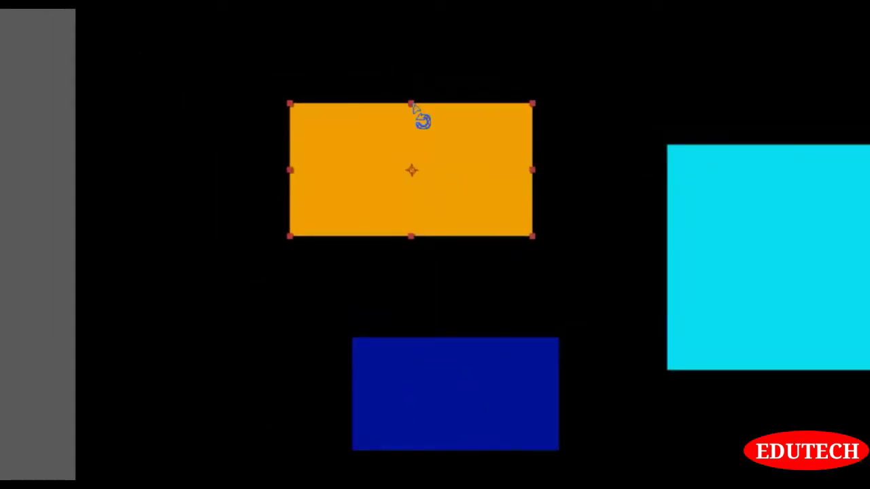
pyautogui.moveTo(415, 109); pyautogui.dragTo(359, 167)
pyautogui.click(775, 185)
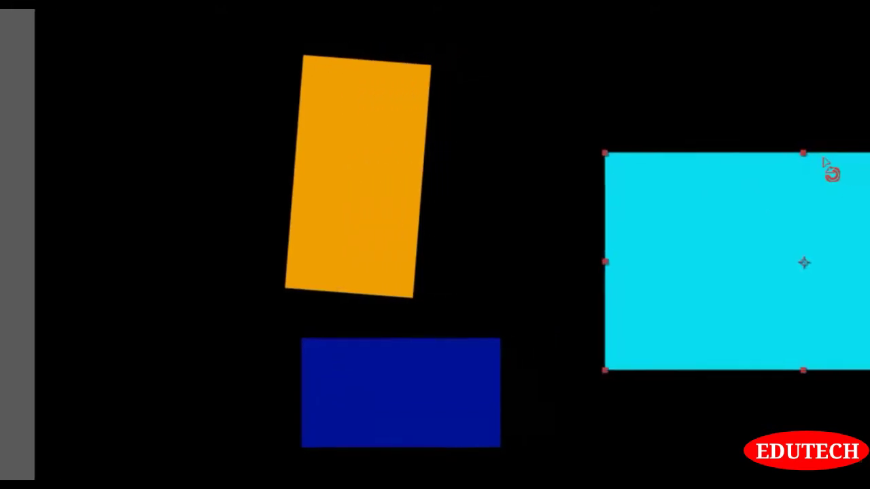
pyautogui.moveTo(701, 175); pyautogui.dragTo(604, 198)
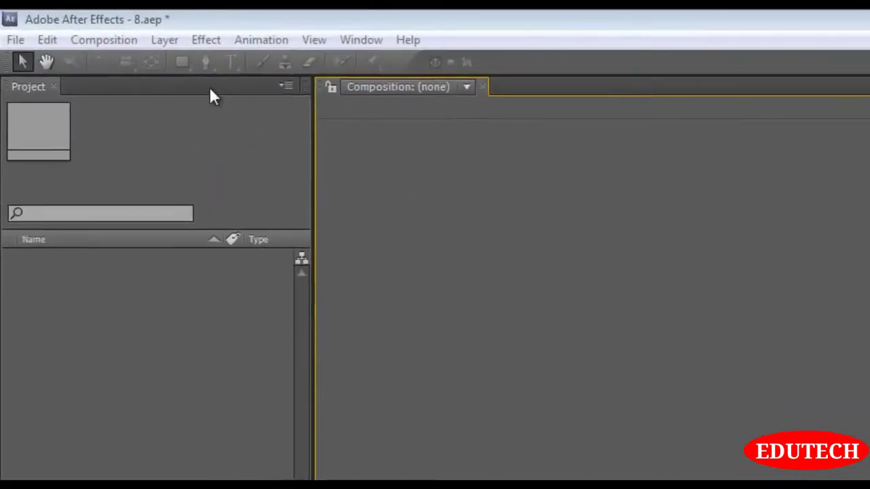
# - Create a composition named "Tutorial 8- working with layers" using the PAL D1/DV Widescreen Square Pixel preset
pyautogui.click(112, 39)
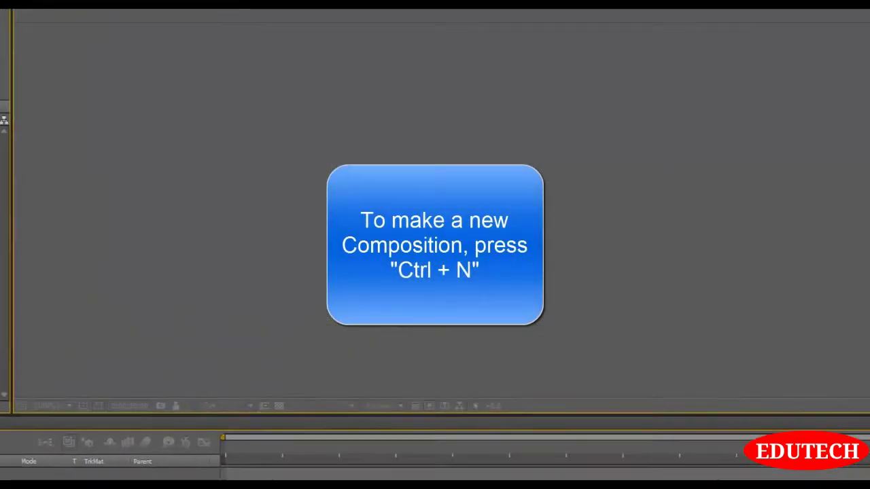
pyautogui.hotkey('ctrl', 'n')
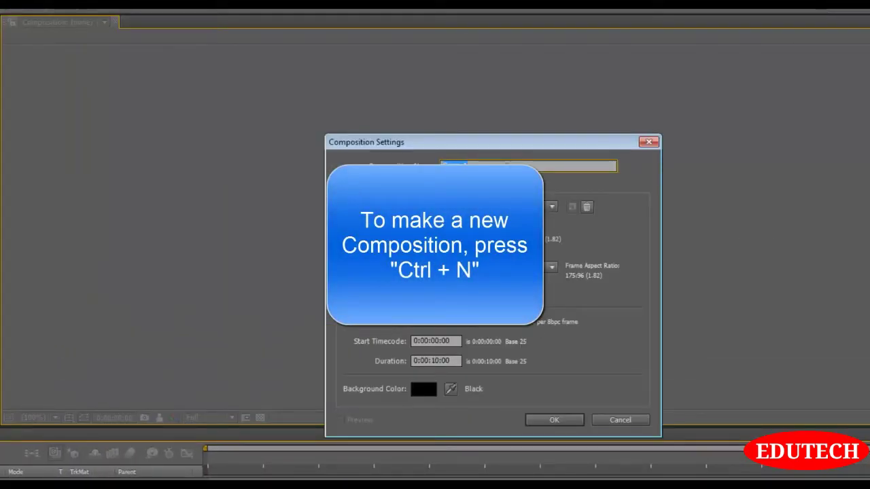
pyautogui.write('Tut')
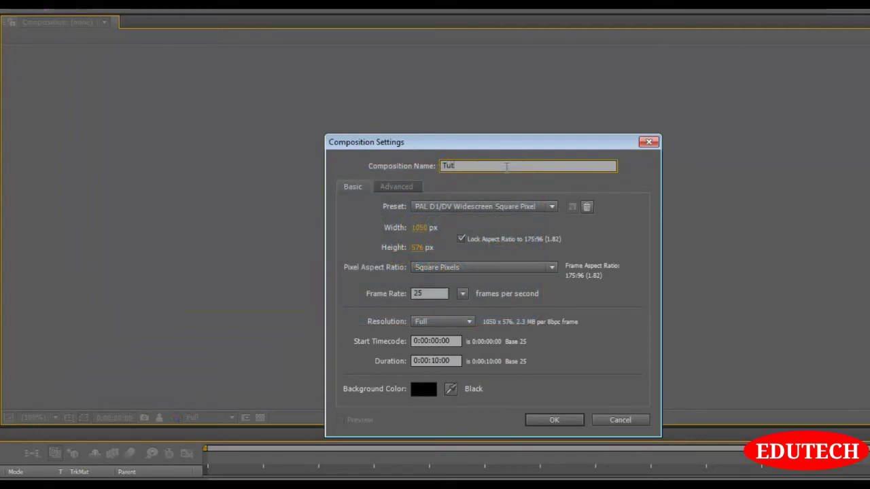
pyautogui.write('o')
pyautogui.write('rial 8- working with layers')
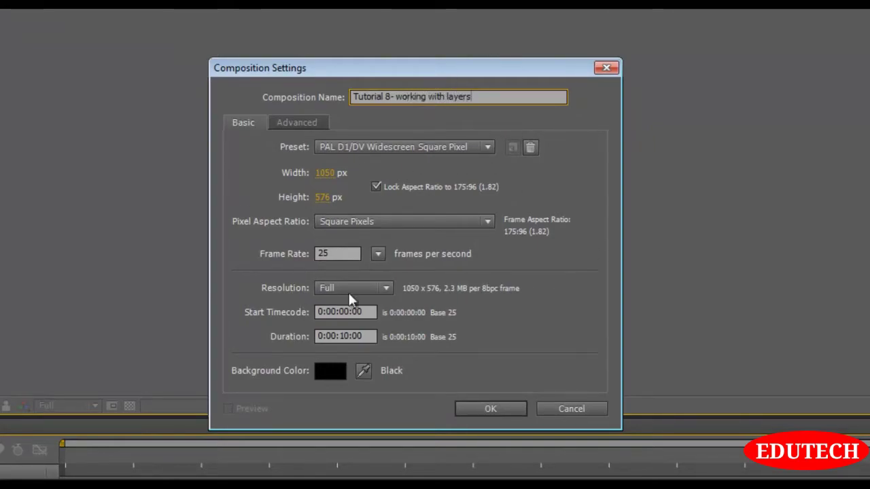
pyautogui.click(480, 408)
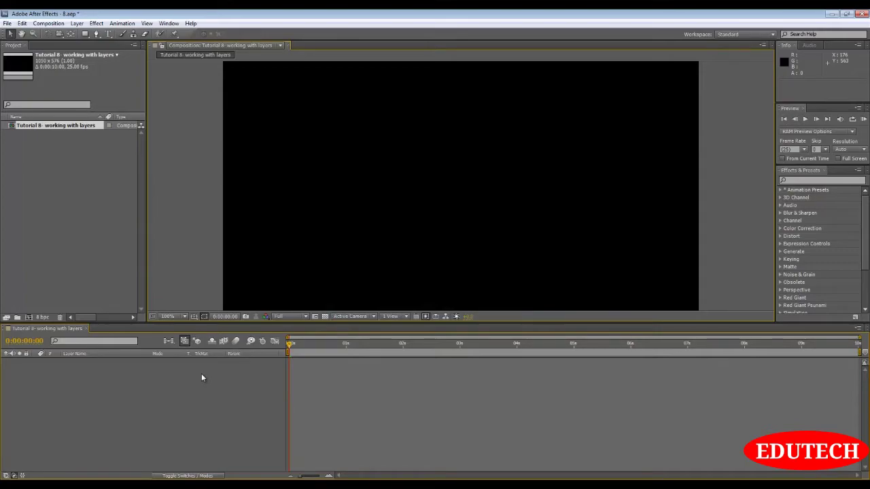
# - Create an orange solid named 1 at the composition's size
pyautogui.hotkey('ctrl', 'y')
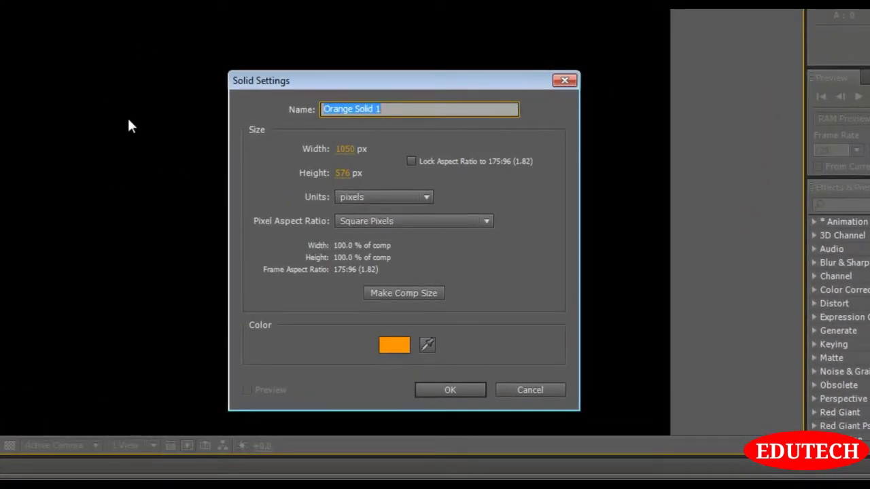
pyautogui.write('1')
pyautogui.click(401, 293)
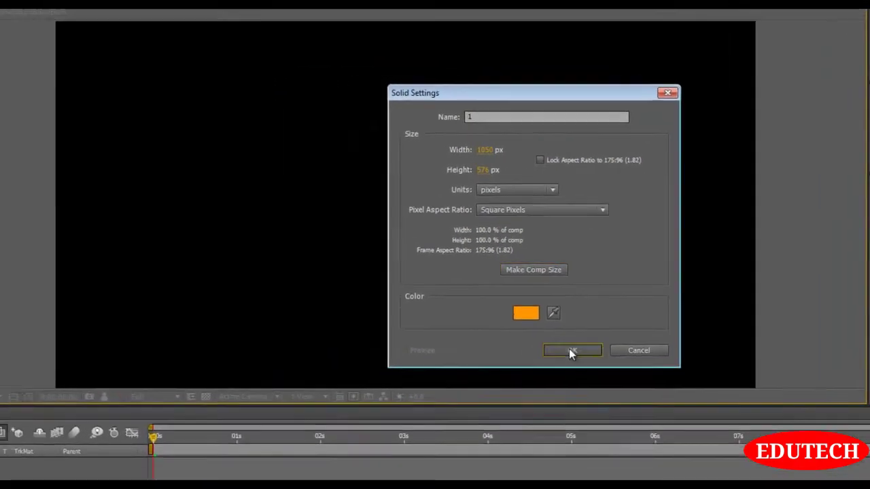
pyautogui.click(450, 390)
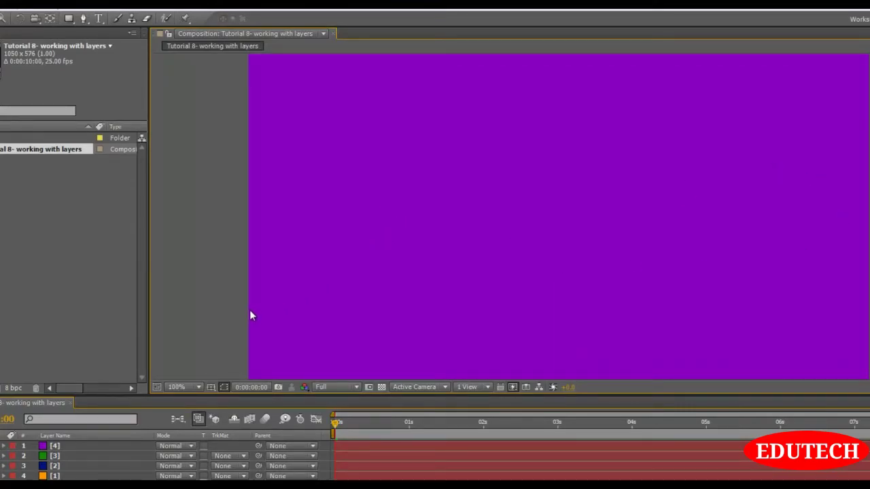
# - Move green layer 3 above purple layer 4 in the timeline's layer stack, and clear the selection
pyautogui.click(57, 460)
pyautogui.moveTo(58, 460); pyautogui.dragTo(66, 449)
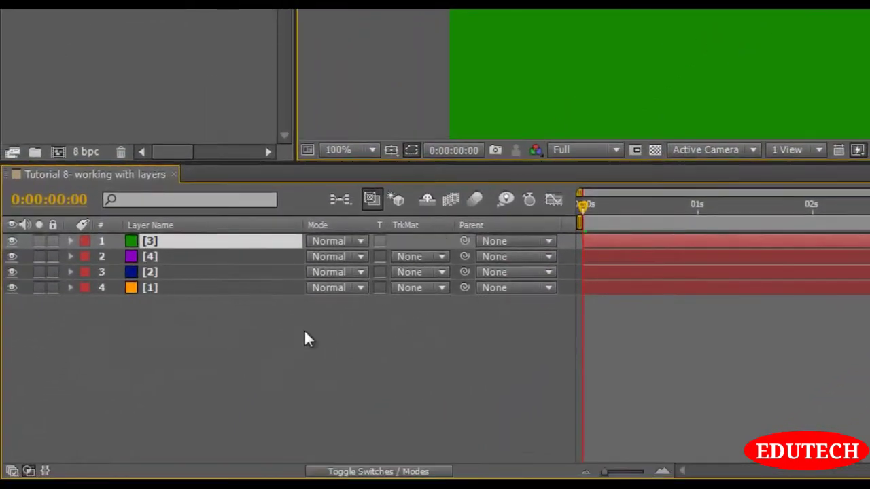
pyautogui.click(305, 333)
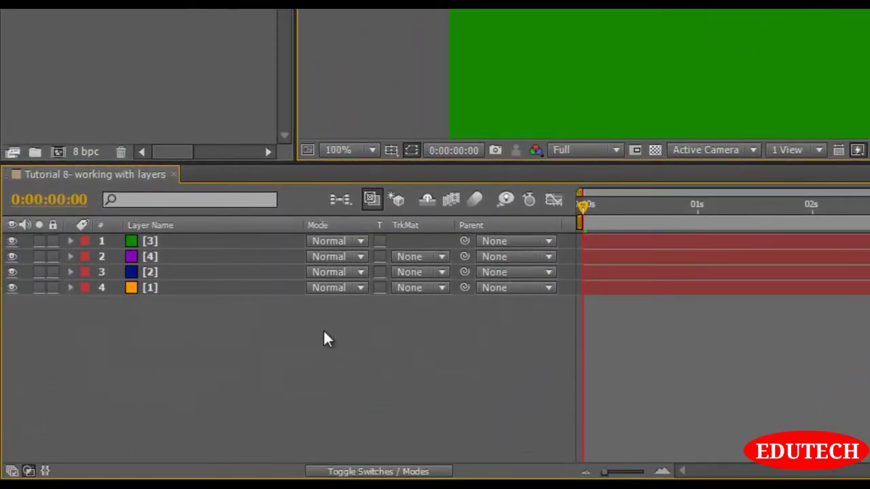
# - Add layers 3, 4, 2 and 1 to the selection one by one, and clear the selection
pyautogui.click(167, 241)
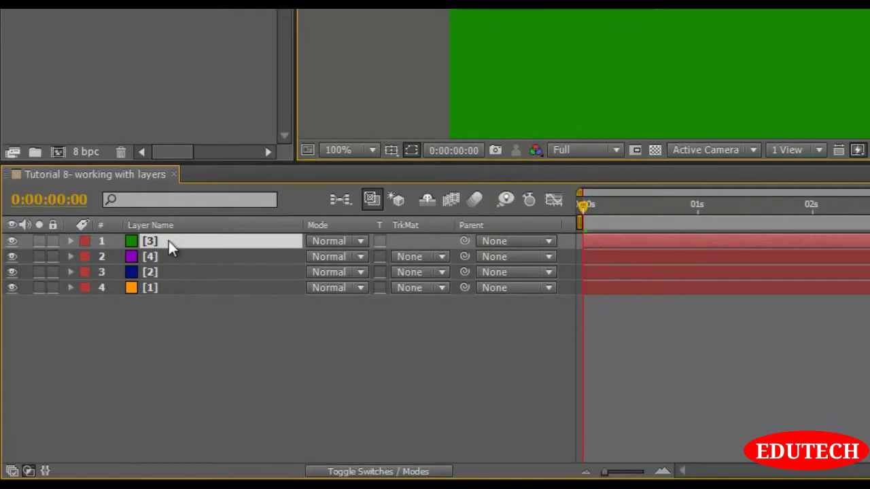
pyautogui.keyDown('ctrl'); pyautogui.click(169, 262); pyautogui.keyUp('ctrl')
pyautogui.keyDown('ctrl'); pyautogui.click(171, 276); pyautogui.keyUp('ctrl')
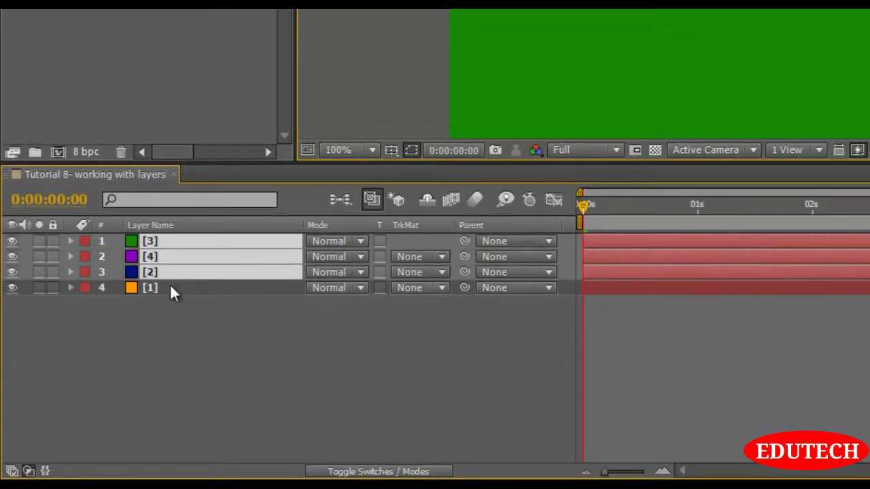
pyautogui.keyDown('ctrl'); pyautogui.click(171, 289); pyautogui.keyUp('ctrl')
pyautogui.click(302, 360)
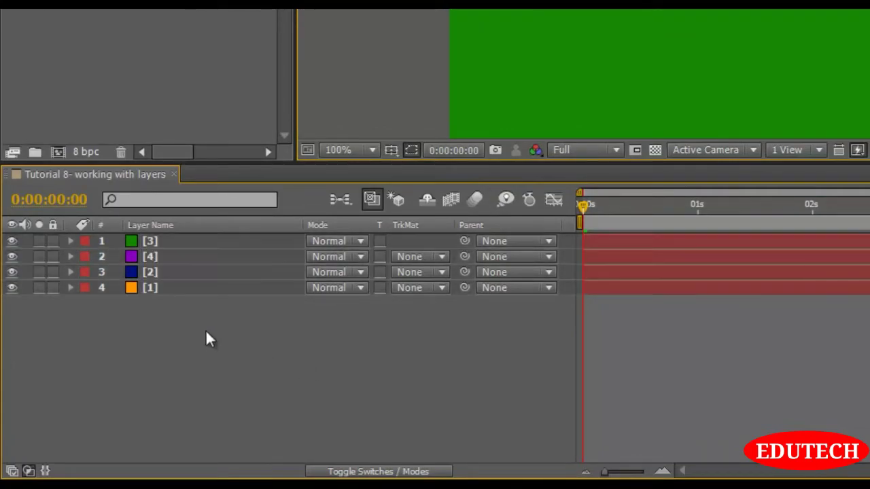
# - Select the whole range of layers from 3 to 1 at once, clear it, and try stepping the selection to another layer
pyautogui.click(158, 240)
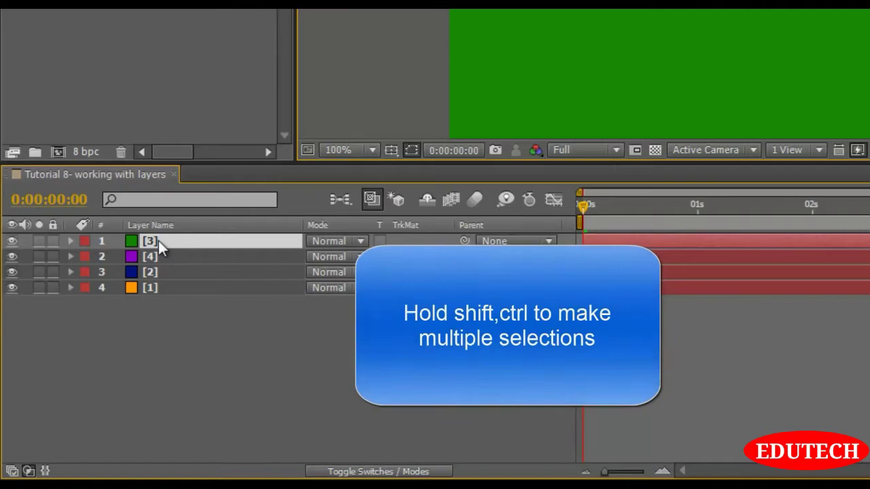
pyautogui.keyDown('shift'); pyautogui.click(158, 289); pyautogui.keyUp('shift')
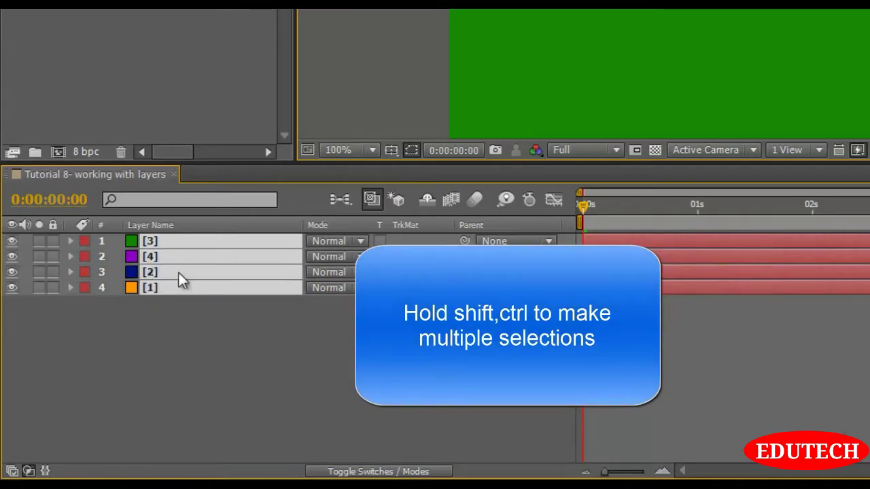
pyautogui.click(285, 381)
pyautogui.hotkey('ctrl', 'Up')
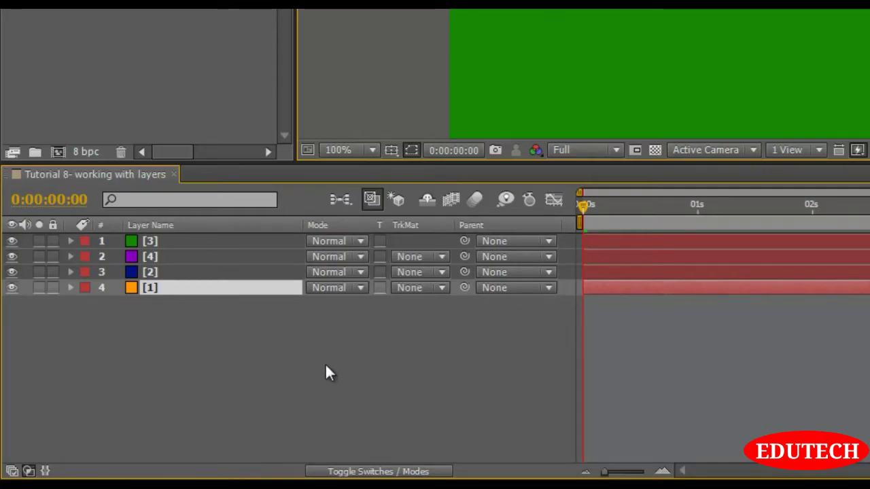
pyautogui.click(204, 323)
# - Examine green layer 3's Position property and its Opacity property in turn, collapsing the layer after each
pyautogui.click(151, 239)
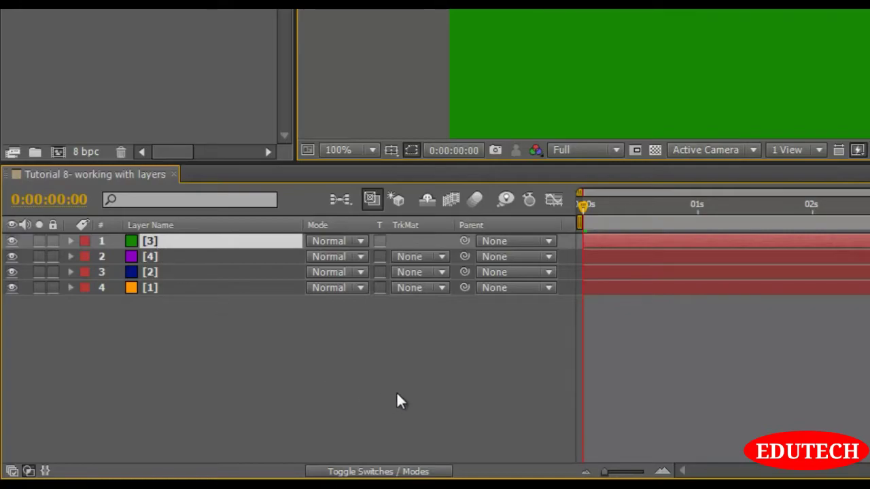
pyautogui.press('p')
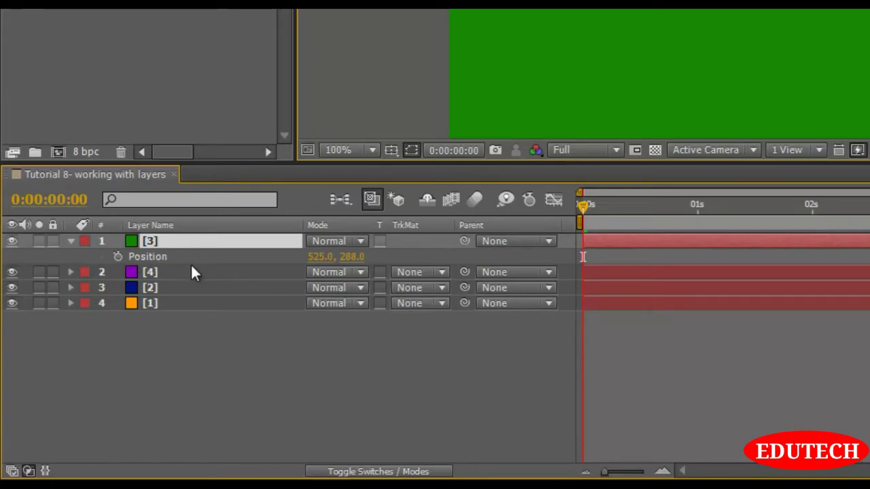
pyautogui.click(71, 242)
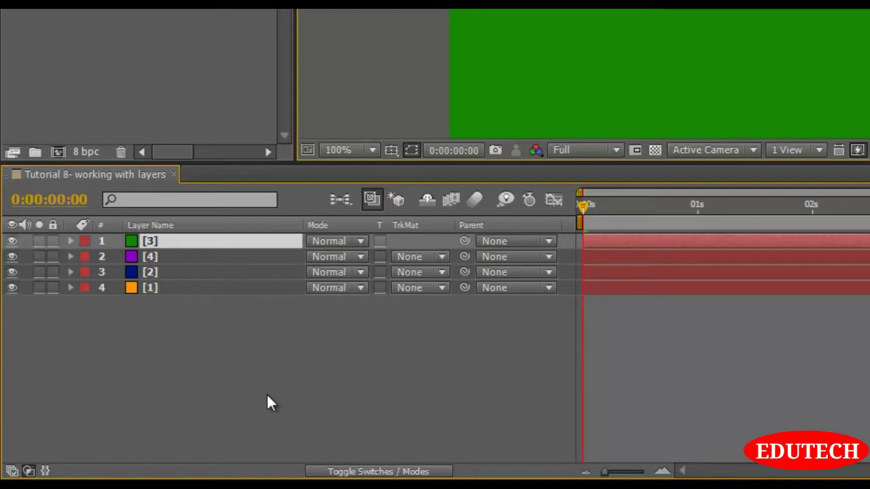
pyautogui.press('t')
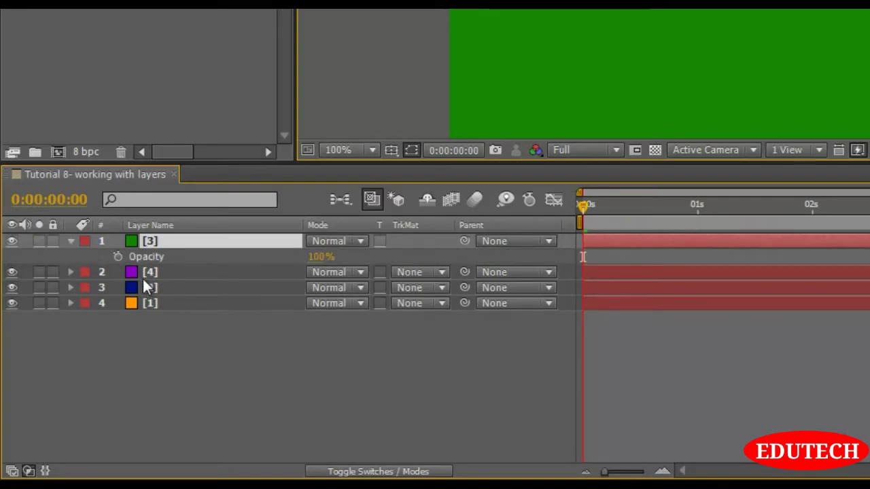
pyautogui.click(70, 241)
# - Reveal Opacity on all four layers together, try it at 85%, and return it to 100%
pyautogui.hotkey('ctrl', 'a')
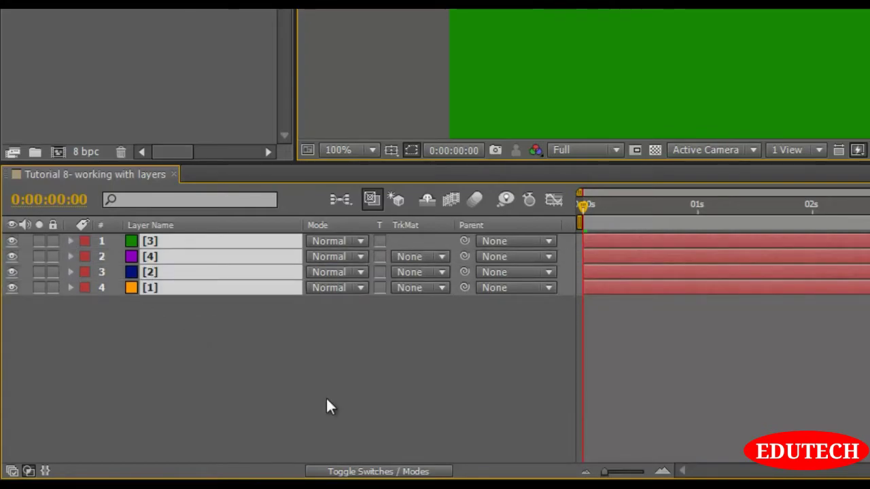
pyautogui.press('t')
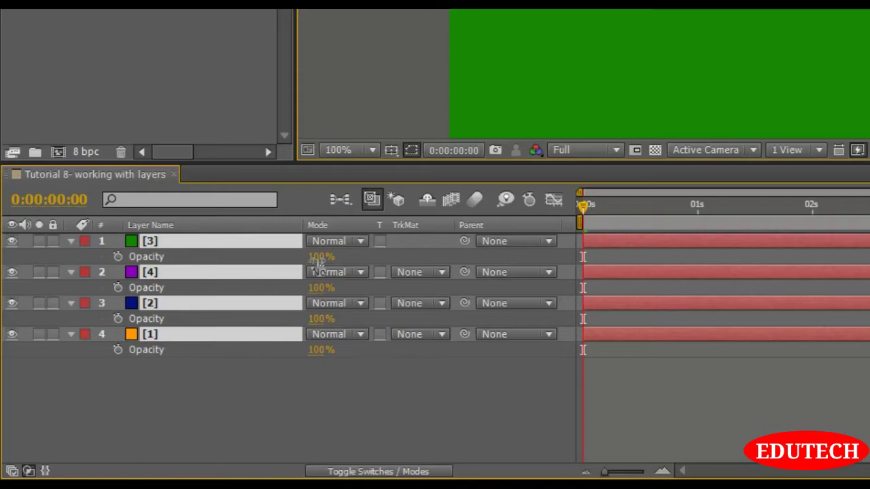
pyautogui.moveTo(321, 257); pyautogui.dragTo(311, 258)
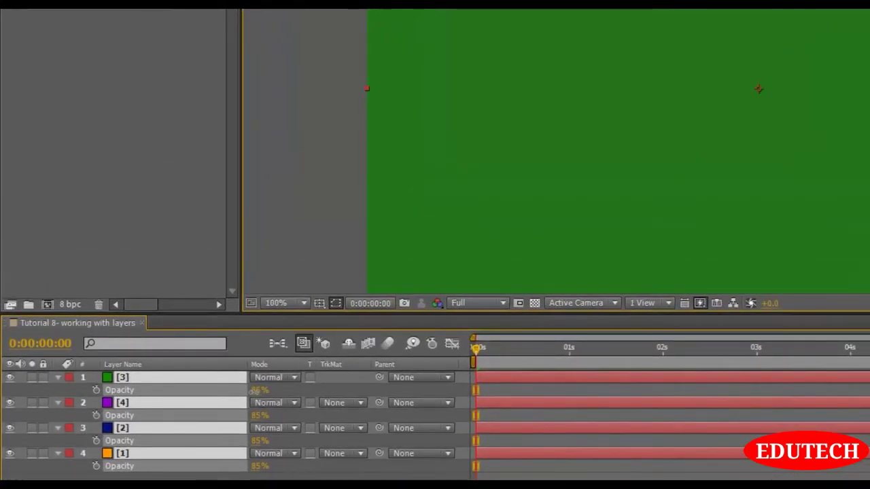
pyautogui.moveTo(253, 391)
pyautogui.mouseDown()
pyautogui.moveTo(197, 391)
pyautogui.moveTo(266, 392)
pyautogui.mouseUp()
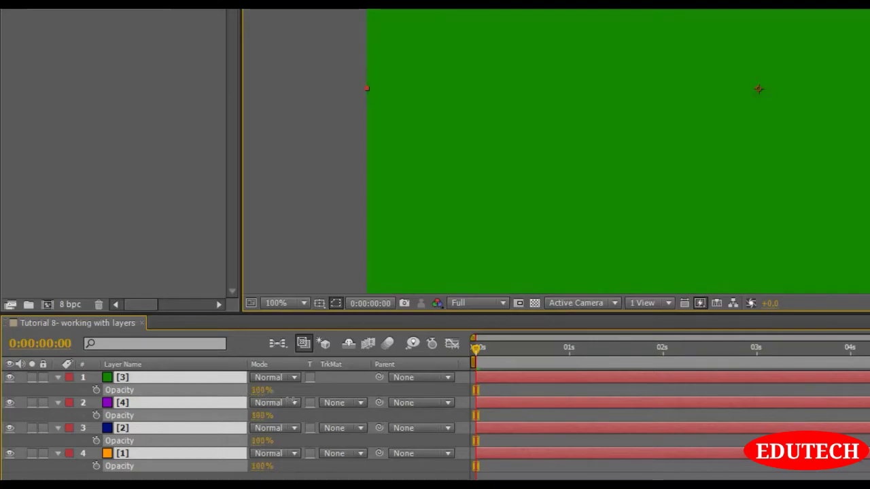
# - Reveal Scale on all four selected layers and scale them all down to 25%
pyautogui.moveTo(264, 479); pyautogui.dragTo(108, 380)
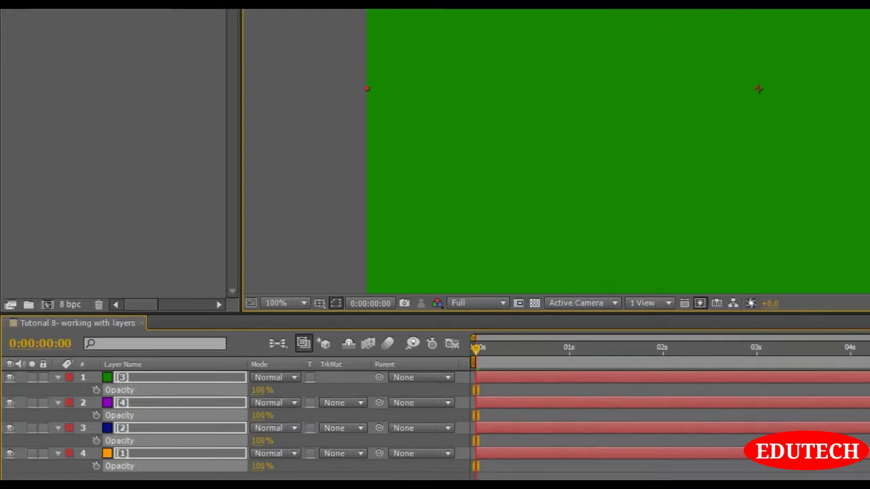
pyautogui.press('s')
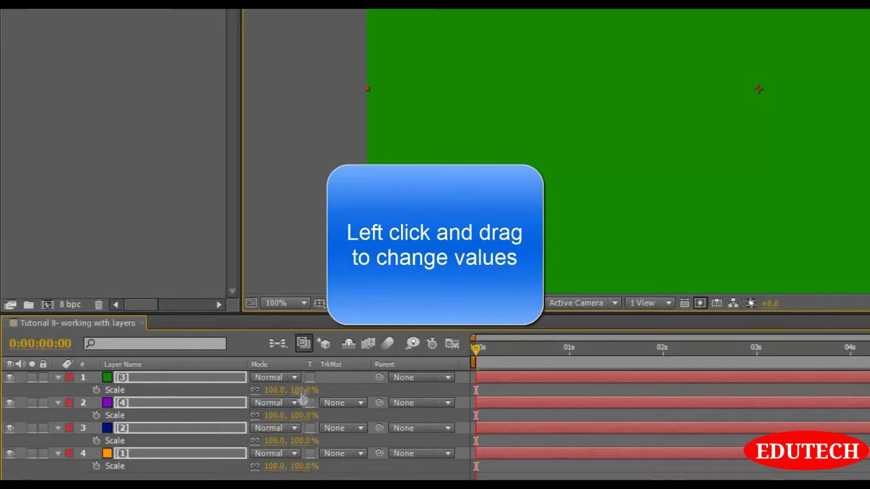
pyautogui.moveTo(301, 390); pyautogui.dragTo(226, 401)
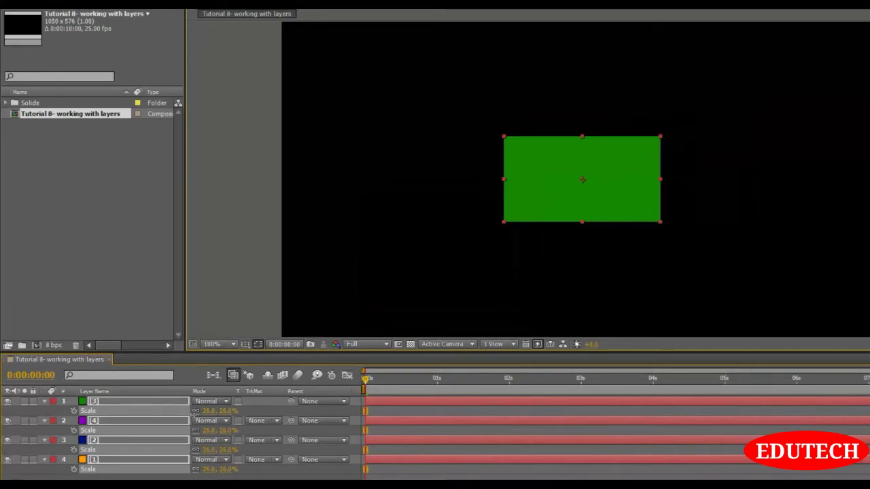
pyautogui.click(226, 411)
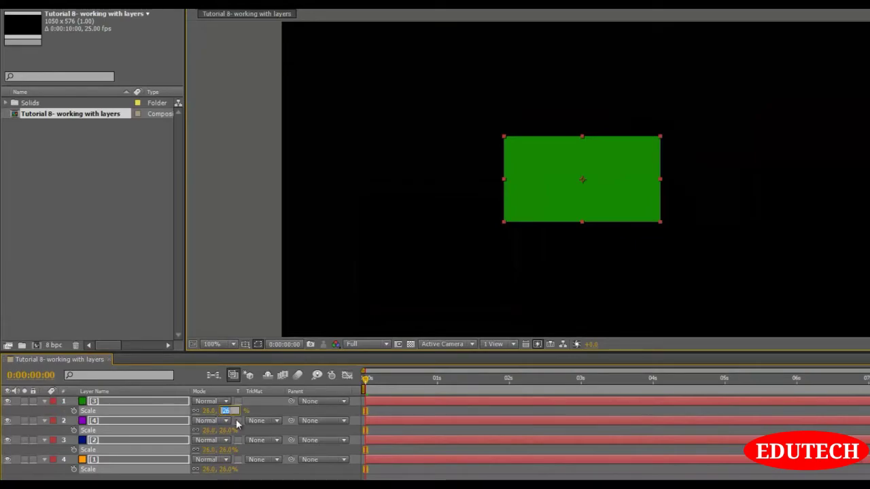
pyautogui.write('25')
pyautogui.press('Return')
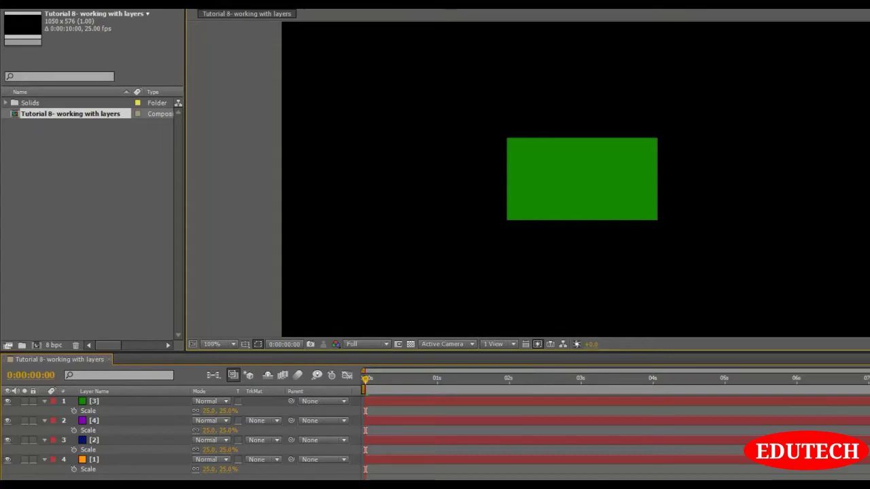
# - Reveal Position on all four layers, and move only green layer 3 horizontally to an X position of about 197
pyautogui.hotkey('ctrl', 'a')
pyautogui.press('p')
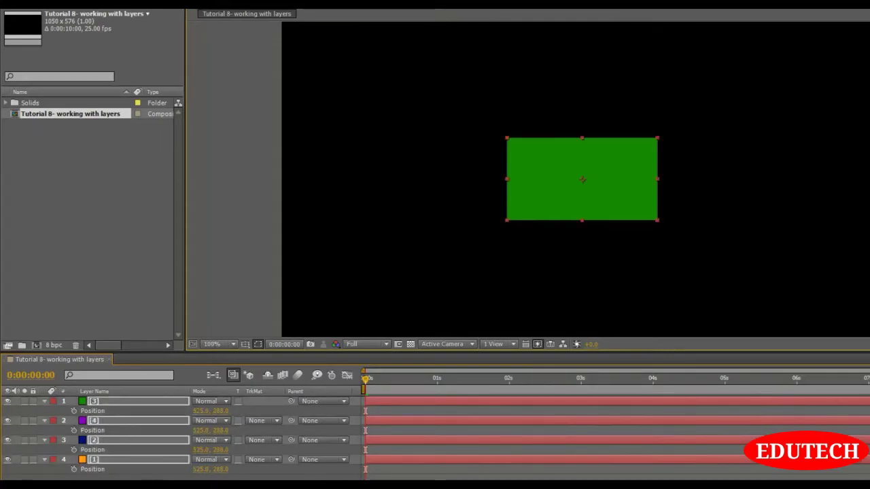
pyautogui.hotkey('ctrl', 'shift', 'a')
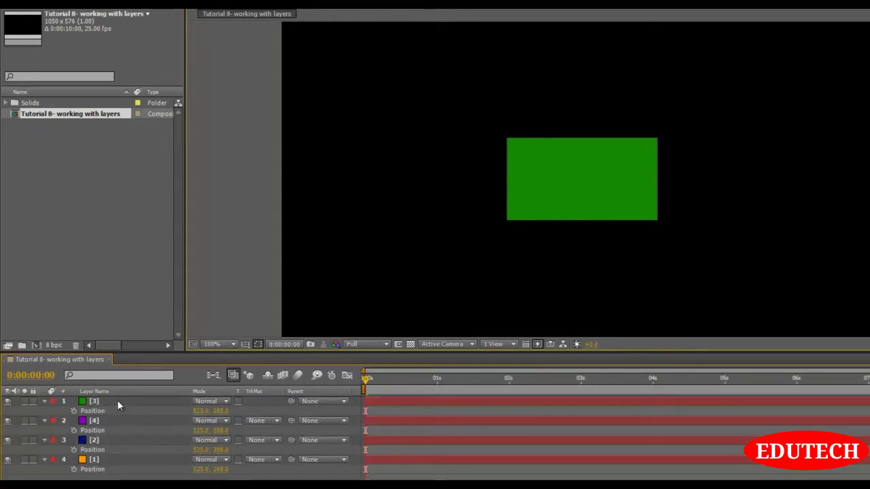
pyautogui.click(120, 401)
pyautogui.moveTo(197, 412); pyautogui.dragTo(4, 420)
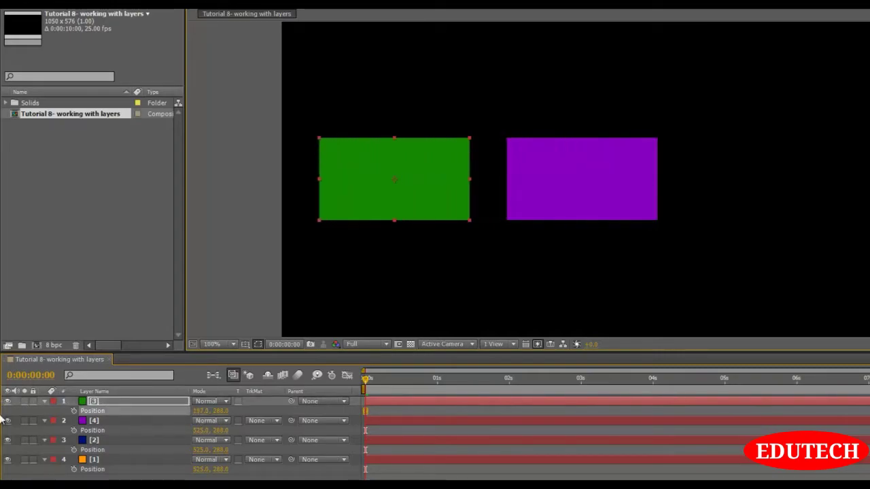
# - Spread out the other layers horizontally: purple layer 4 to about X 343, blue layer 2 to about 484, and orange layer 1 to about 607
pyautogui.click(93, 420)
pyautogui.moveTo(202, 431); pyautogui.dragTo(86, 431)
pyautogui.click(92, 441)
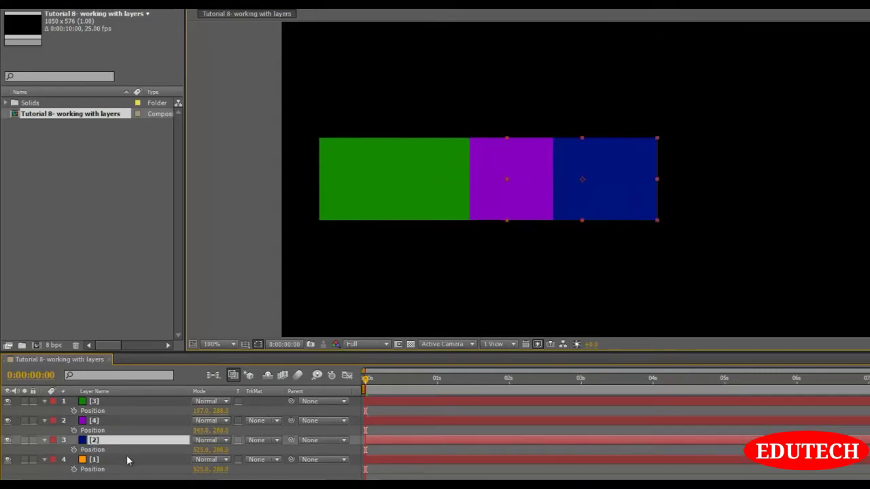
pyautogui.moveTo(202, 450); pyautogui.dragTo(243, 473)
pyautogui.click(136, 460)
pyautogui.click(239, 479)
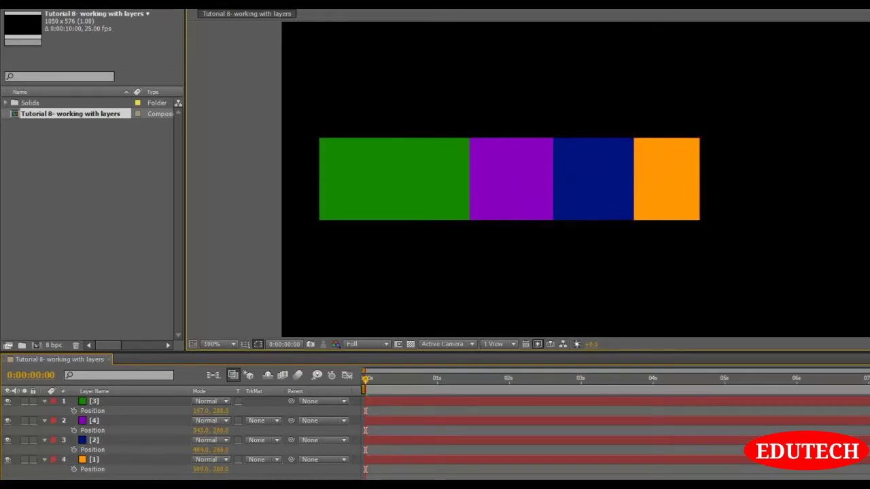
pyautogui.moveTo(200, 469); pyautogui.dragTo(203, 469)
pyautogui.click(216, 480)
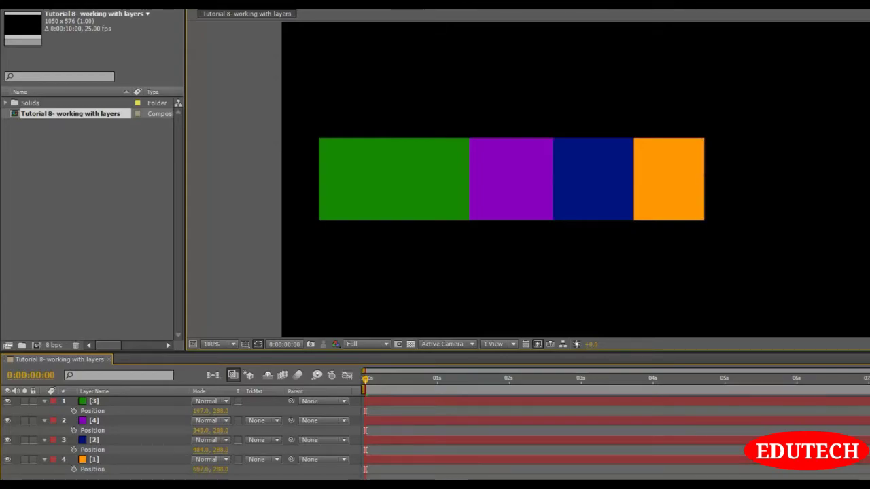
# - Shift all four layers together horizontally until green layer 3 sits at about X 371, and clear the selection
pyautogui.moveTo(223, 480); pyautogui.dragTo(107, 406)
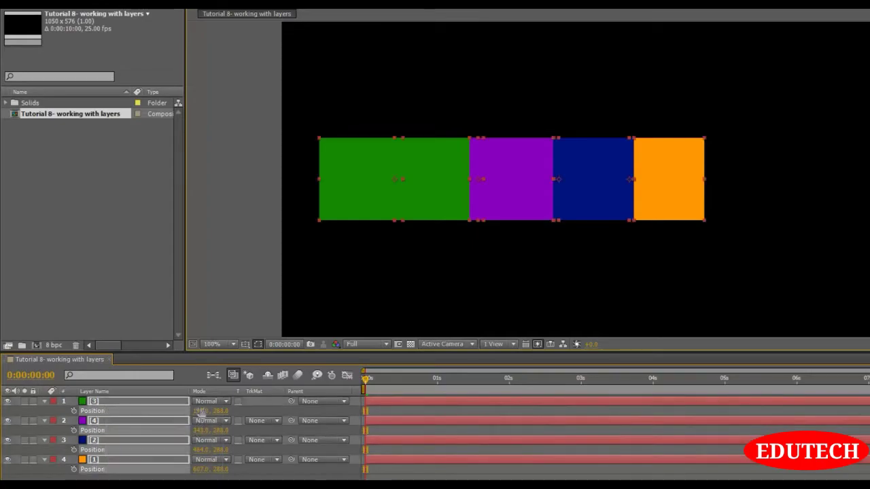
pyautogui.moveTo(201, 411); pyautogui.dragTo(301, 411)
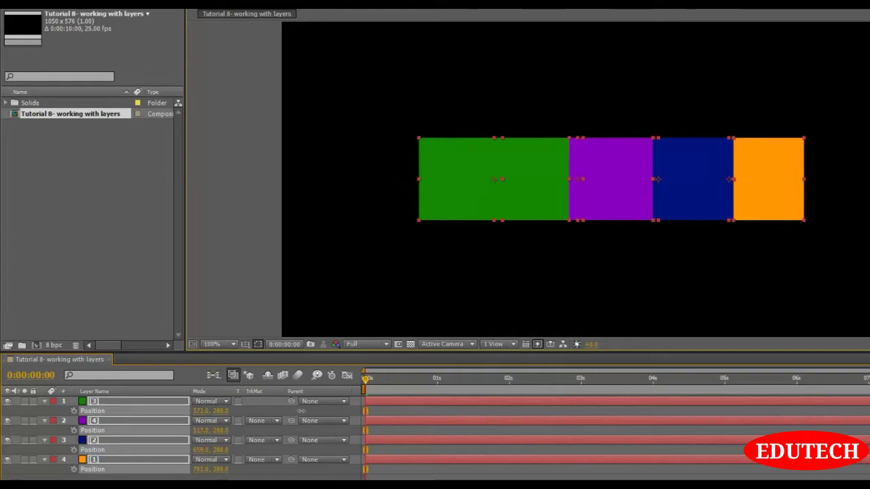
pyautogui.click(292, 483)
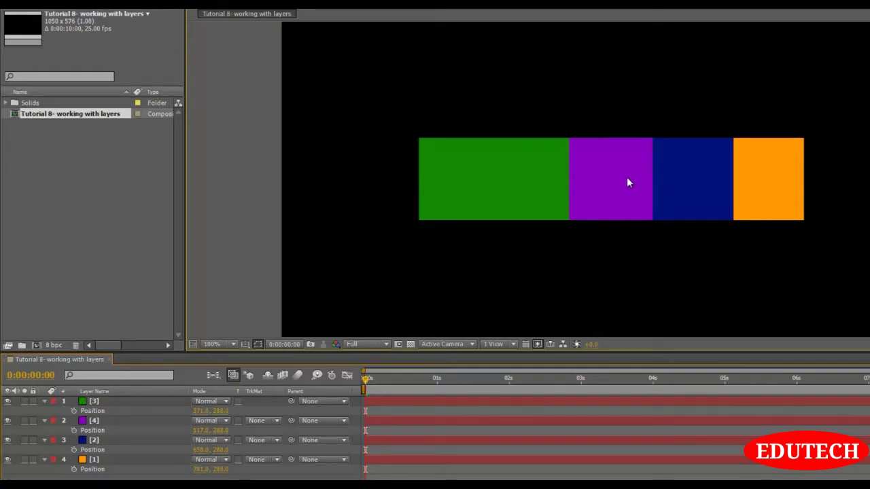
# - Pick purple layer 4 and green layer 3 in turn, and try stacking blue layer 2 above purple layer 4
pyautogui.click(94, 422)
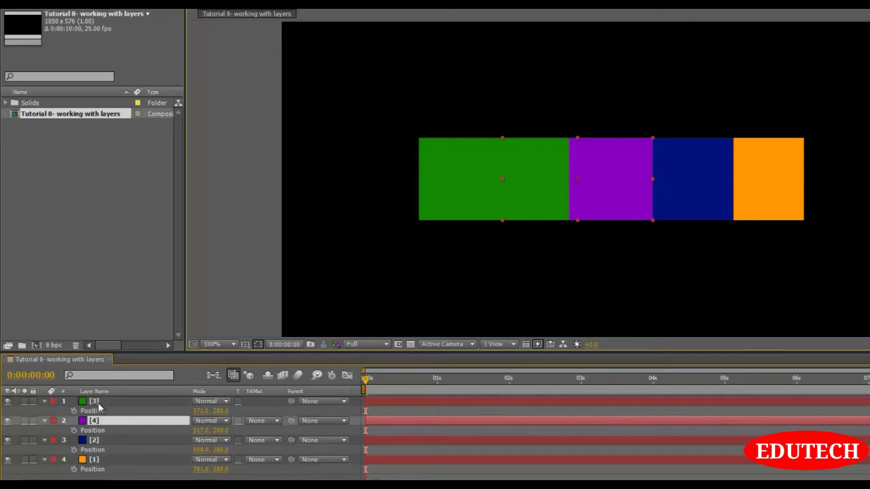
pyautogui.click(96, 403)
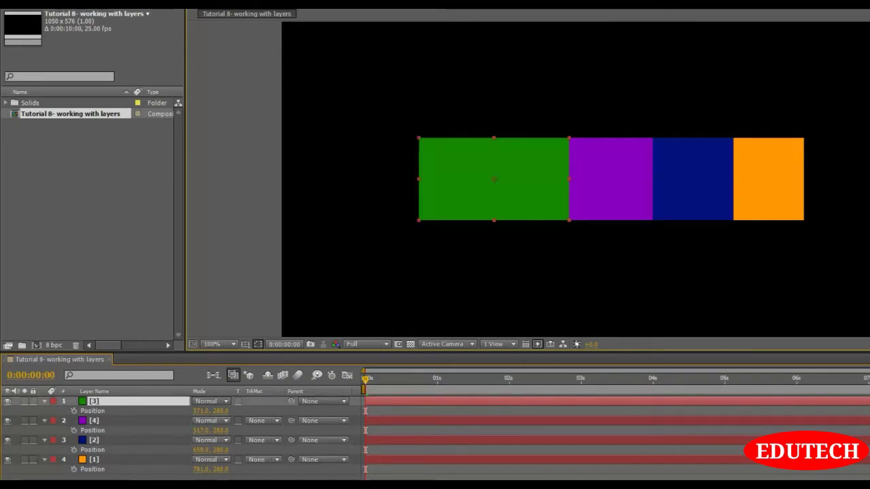
pyautogui.click(106, 473)
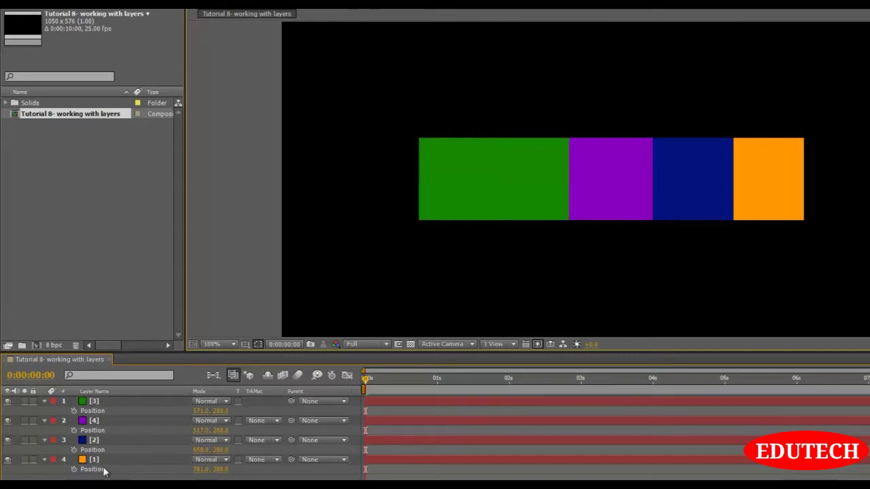
pyautogui.moveTo(95, 442); pyautogui.dragTo(102, 421)
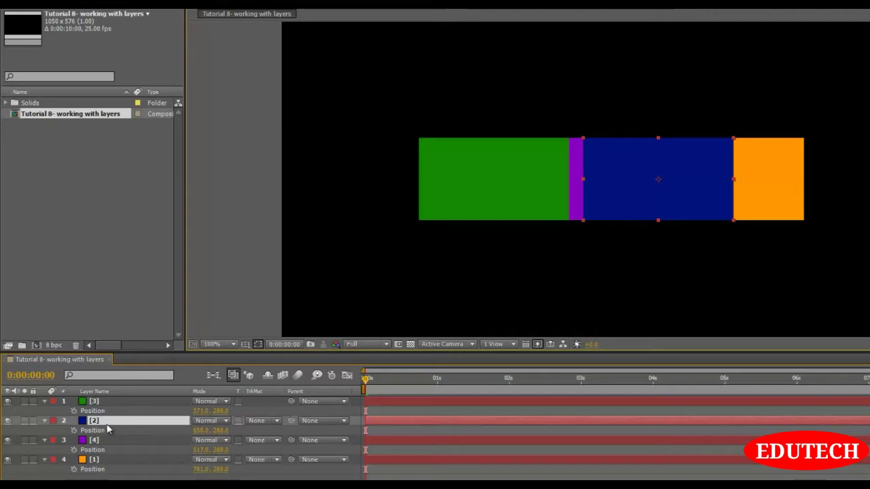
pyautogui.click(514, 269)
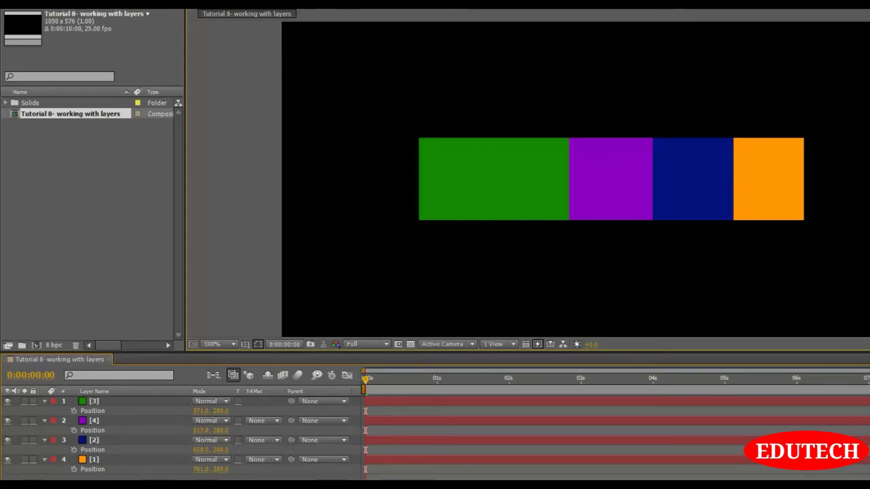
# - Collapse the properties of all four layers at once and clear the selection
pyautogui.moveTo(104, 462); pyautogui.dragTo(42, 407)
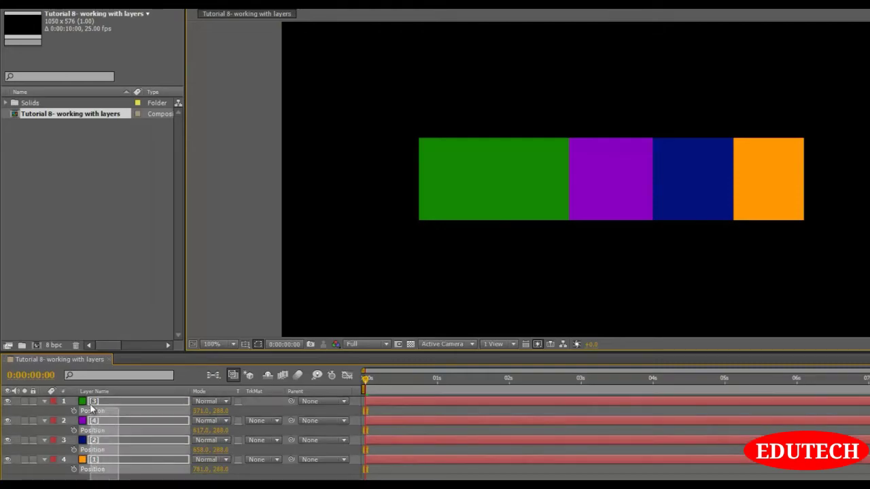
pyautogui.click(44, 401)
pyautogui.click(91, 476)
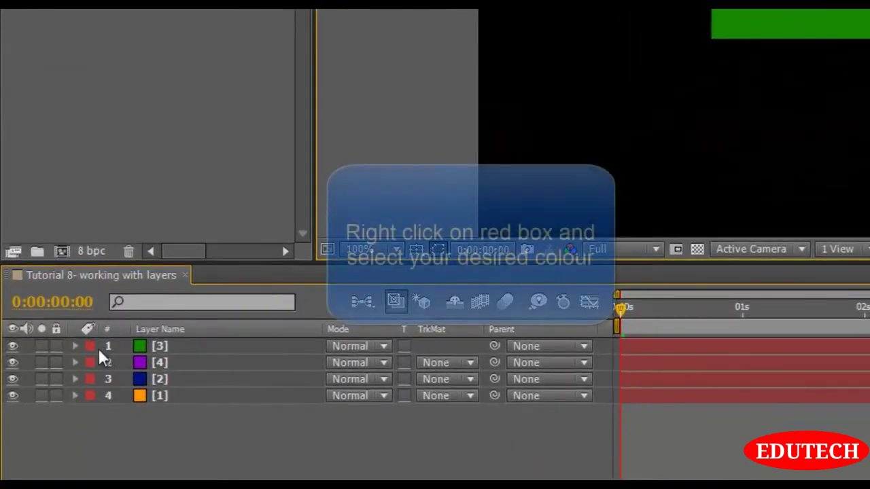
# - Set the layer label colours to match the solids: Green for layer 3, Purple for layer 4, Blue for layer 2 and Orange for layer 1
pyautogui.rightClick(90, 346)
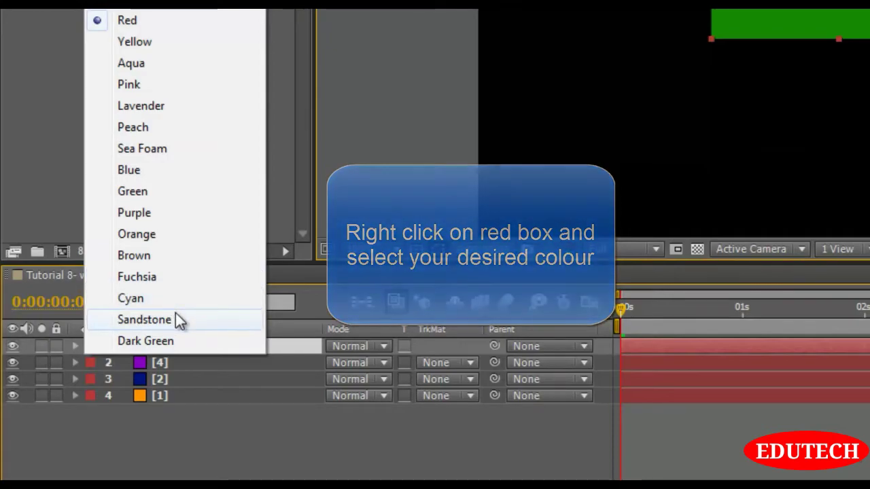
pyautogui.click(159, 192)
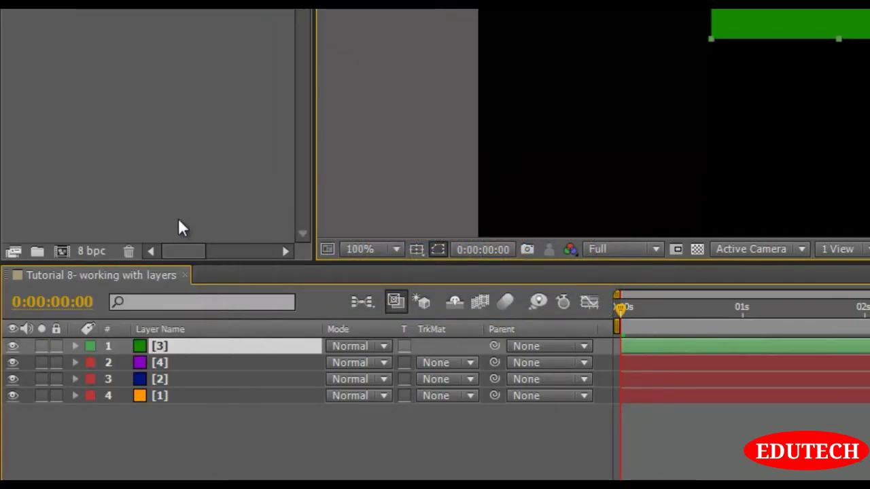
pyautogui.click(88, 361)
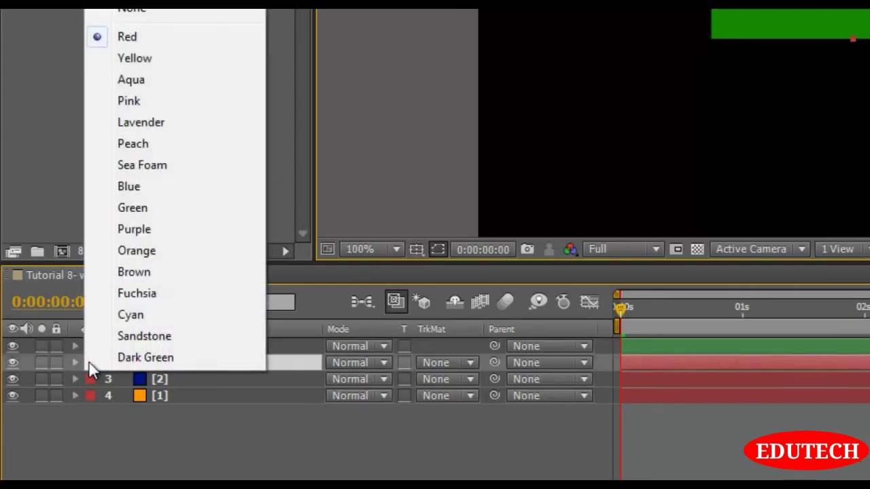
pyautogui.click(149, 232)
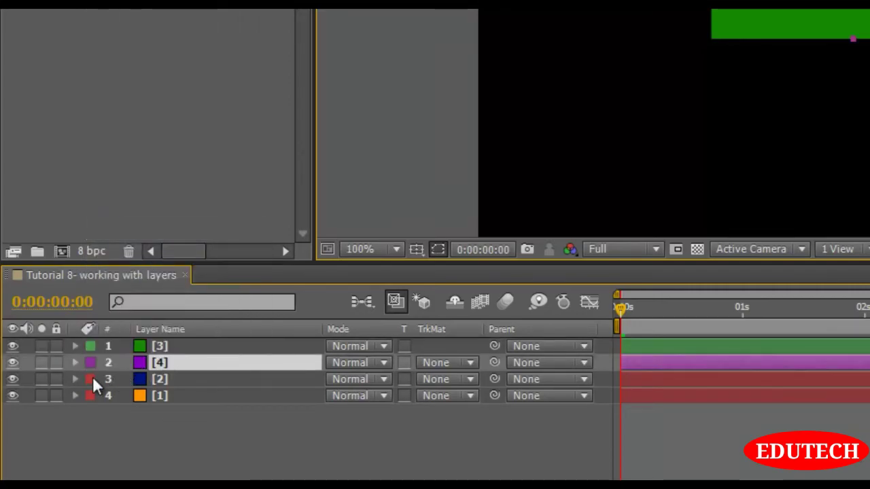
pyautogui.click(91, 379)
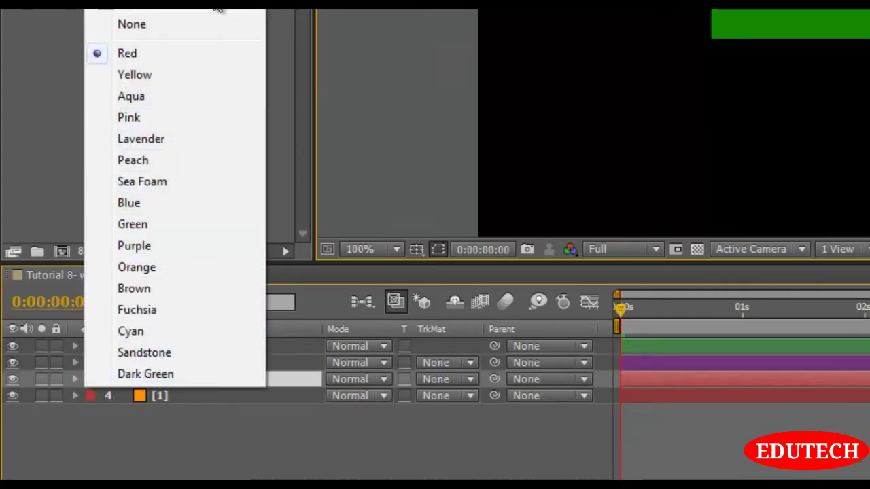
pyautogui.click(163, 204)
pyautogui.click(91, 395)
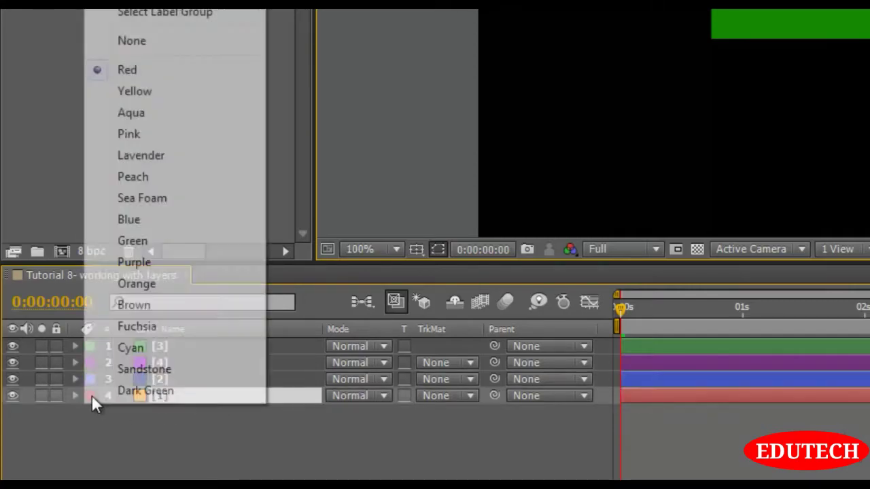
pyautogui.click(170, 283)
pyautogui.click(226, 435)
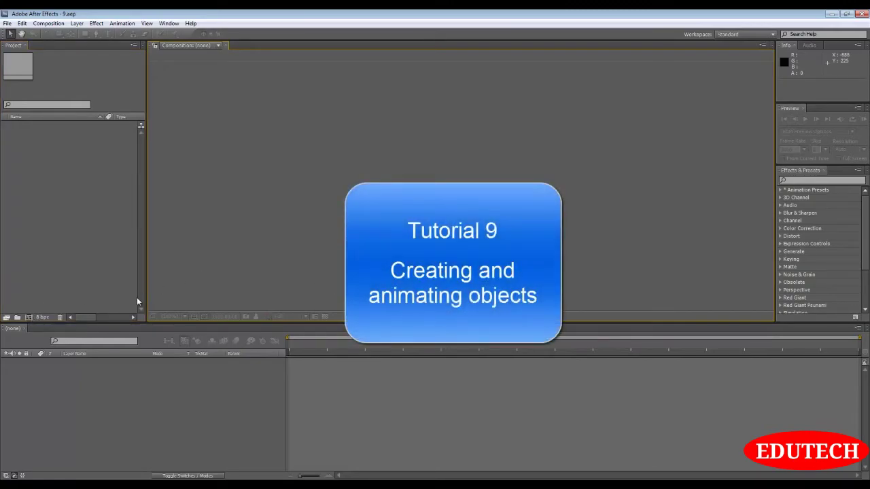
# - Create a new composition named "Tutorial 9- creating and animating objects", keeping the PAL D1/DV Widescreen Square Pixel preset
pyautogui.hotkey('ctrl', 'n')
pyautogui.write('T')
pyautogui.write('uto')
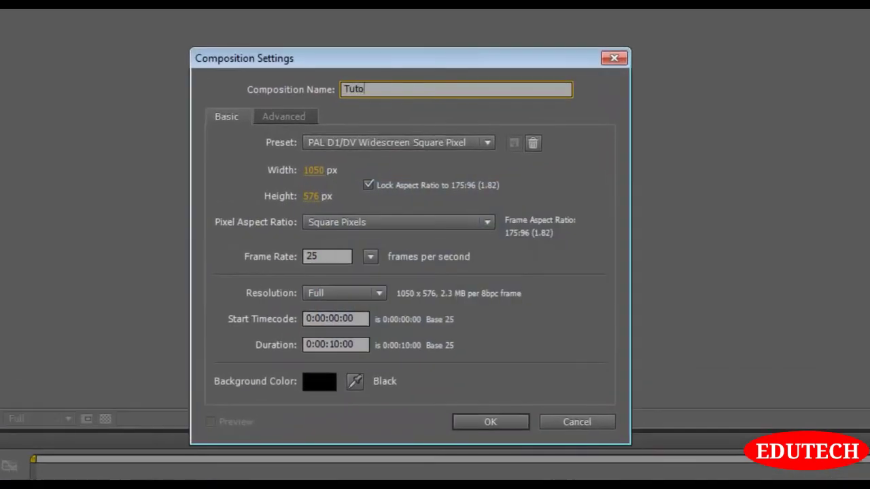
pyautogui.write('rial 9- creating and animating objects')
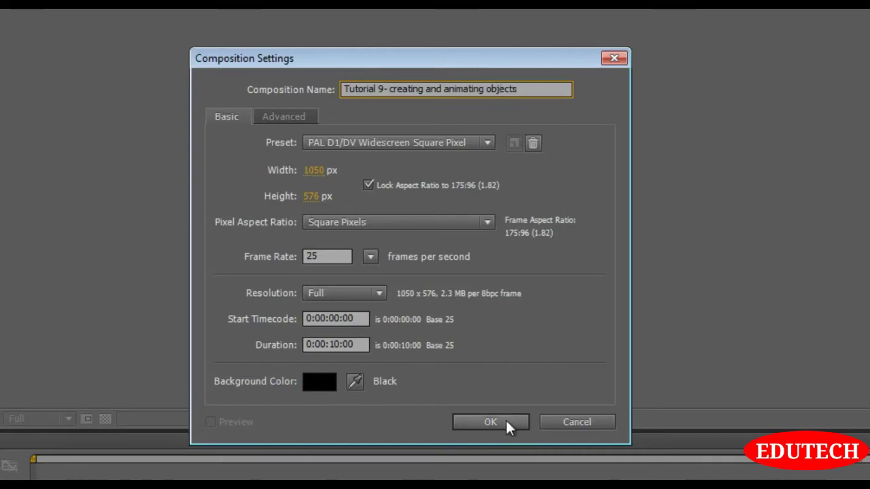
pyautogui.click(491, 422)
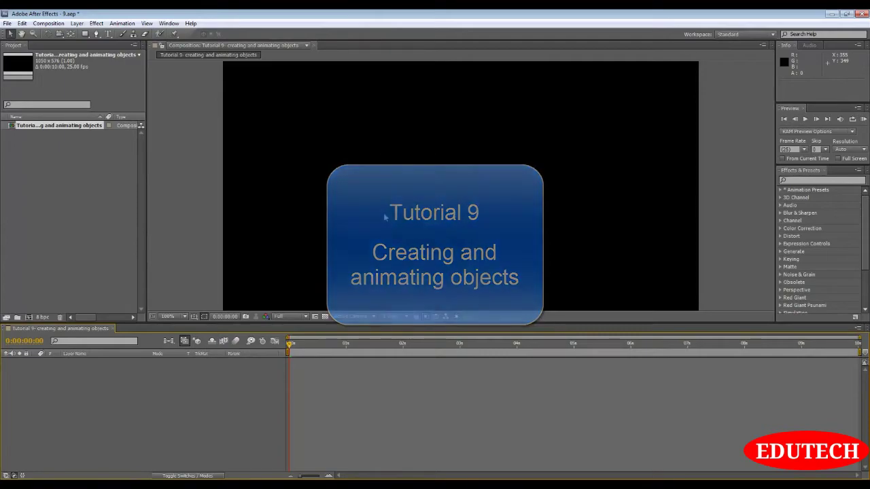
# - Add a purple solid named "Purple" at composition size
pyautogui.hotkey('ctrl', 'y')
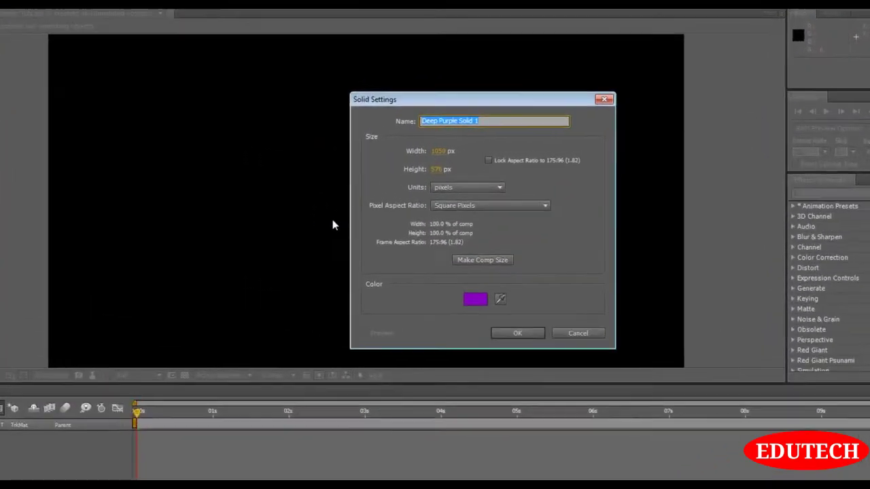
pyautogui.write('Purpole')
pyautogui.press('BackSpace')
pyautogui.press('BackSpace')
pyautogui.press('BackSpace')
pyautogui.write('le')
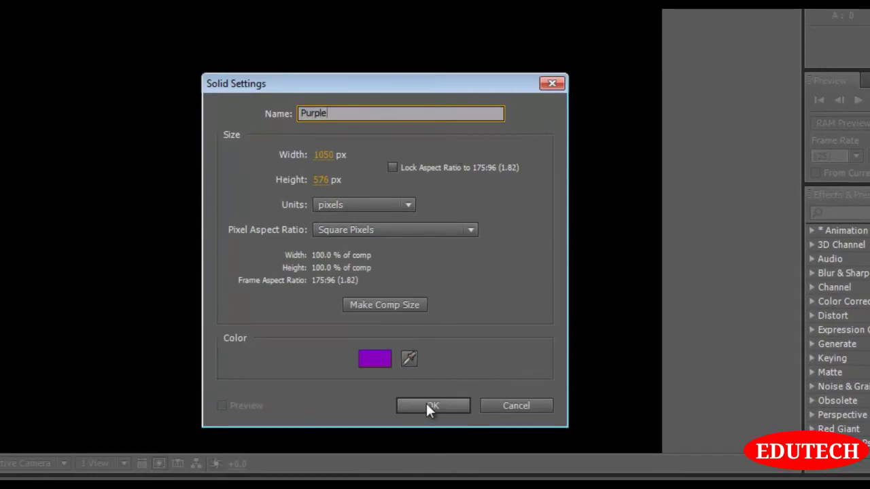
pyautogui.click(404, 303)
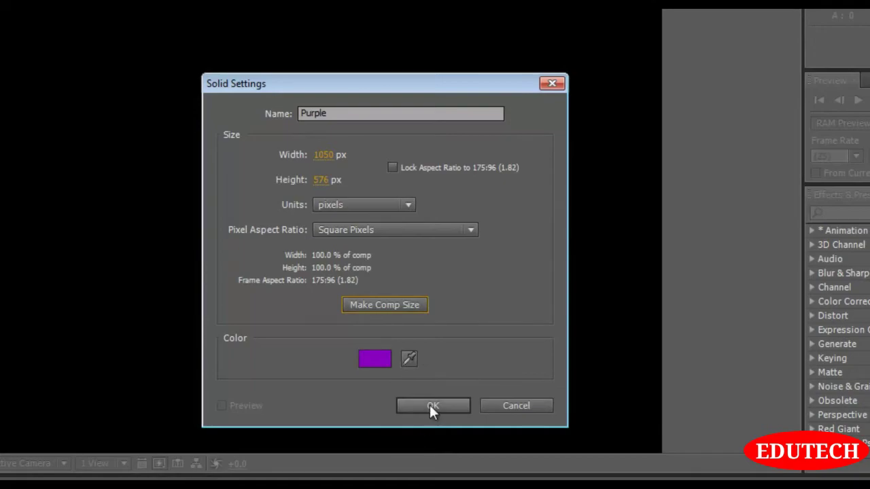
pyautogui.click(429, 405)
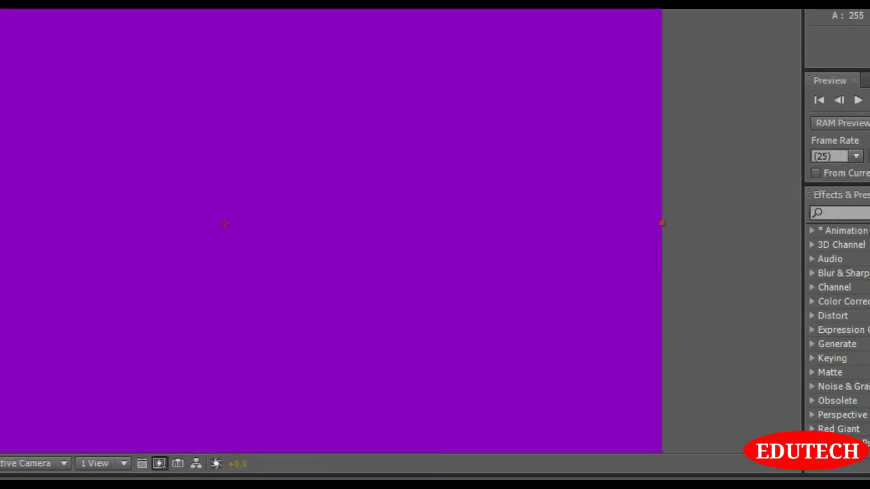
# - Add a composition-size solid named "Green" in bright green 00FF60 above the purple solid and clear the selection
pyautogui.hotkey('ctrl', 'shift', 'y')
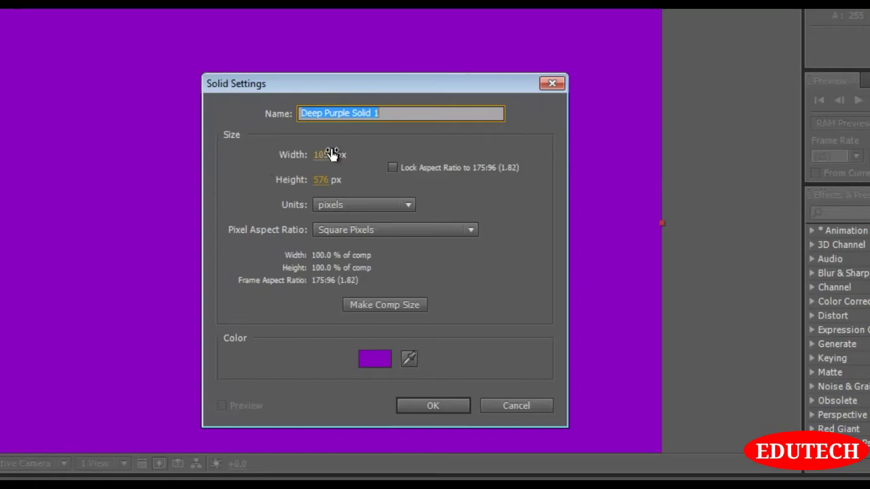
pyautogui.write('Green')
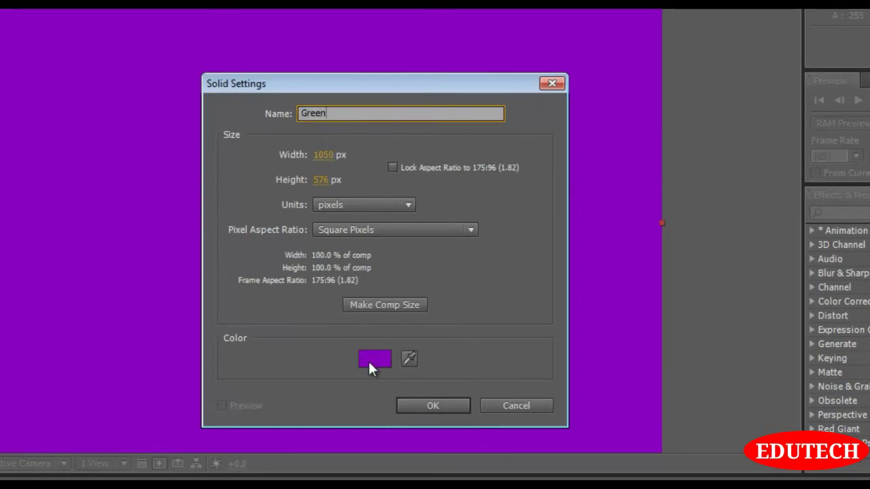
pyautogui.click(372, 360)
pyautogui.moveTo(686, 276)
pyautogui.mouseDown()
pyautogui.moveTo(692, 284)
pyautogui.moveTo(691, 270)
pyautogui.mouseUp()
pyautogui.moveTo(670, 196); pyautogui.dragTo(682, 129)
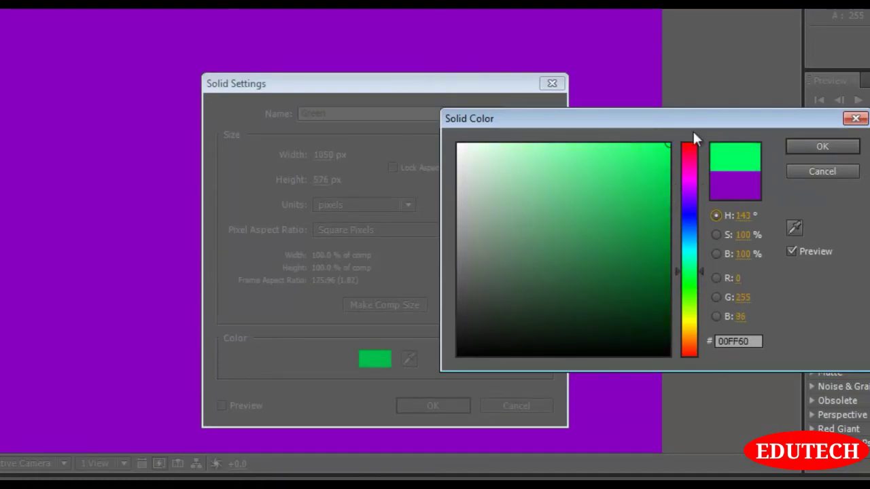
pyautogui.click(818, 147)
pyautogui.click(435, 406)
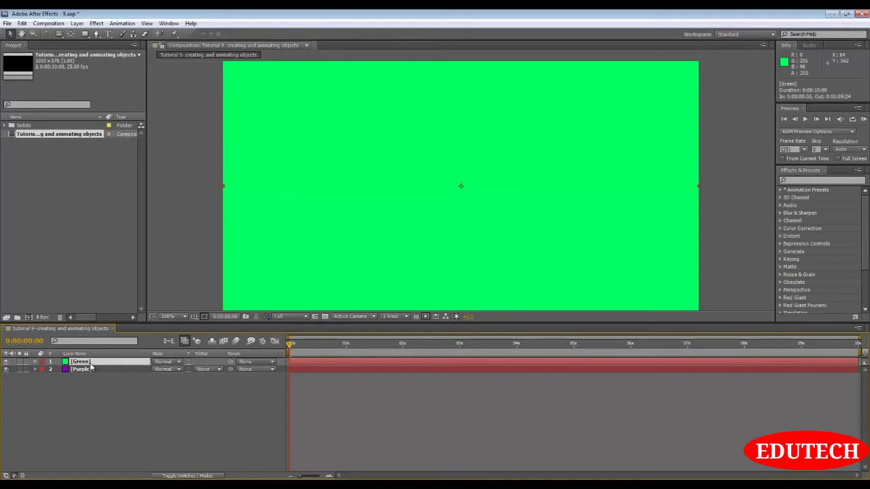
pyautogui.click(107, 394)
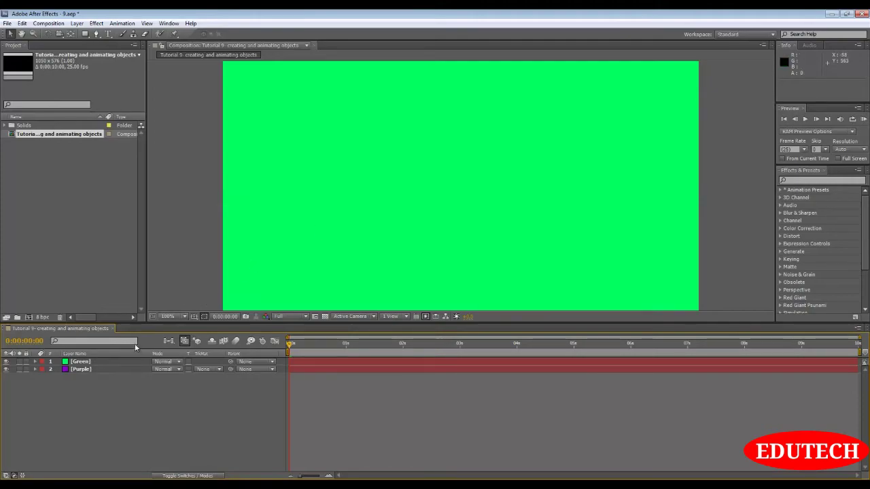
# - Hide the Green layer in the composition, leaving no layers selected
pyautogui.click(80, 370)
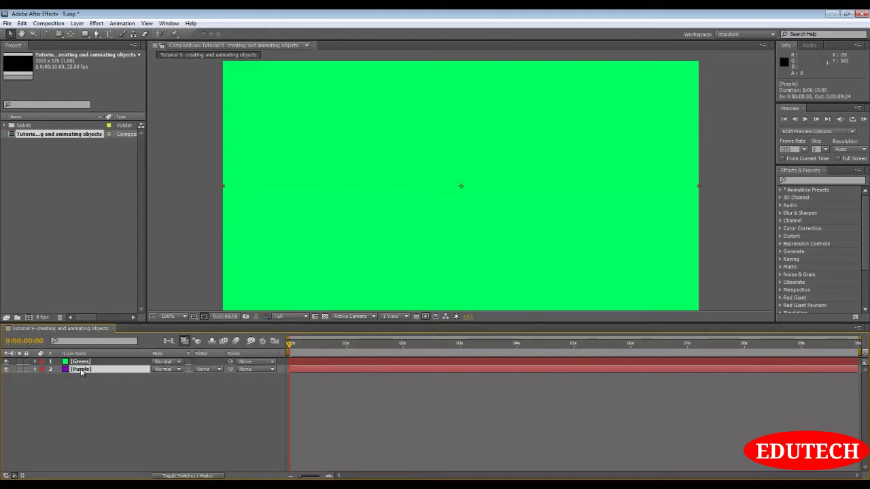
pyautogui.click(89, 363)
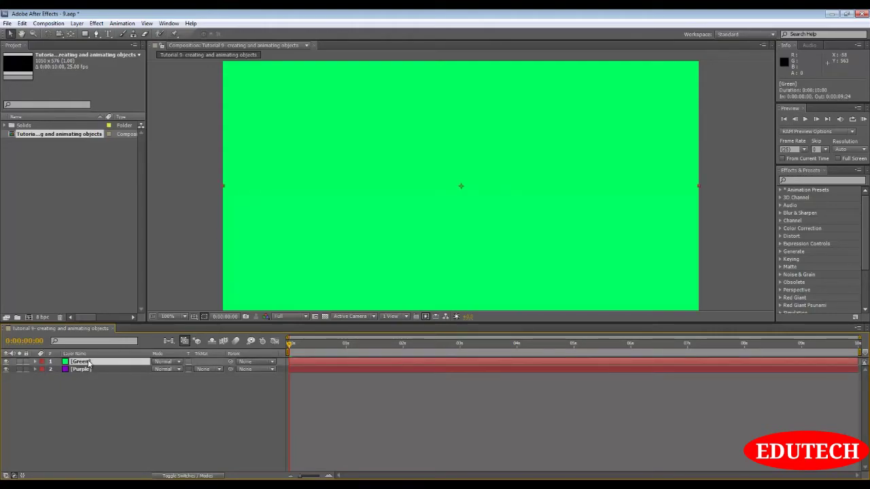
pyautogui.hotkey('ctrl', 'shift', 'a')
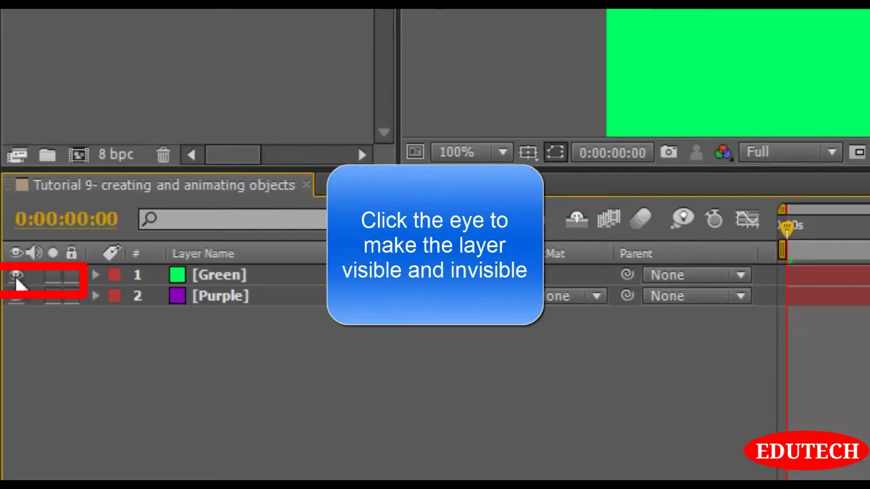
pyautogui.click(16, 277)
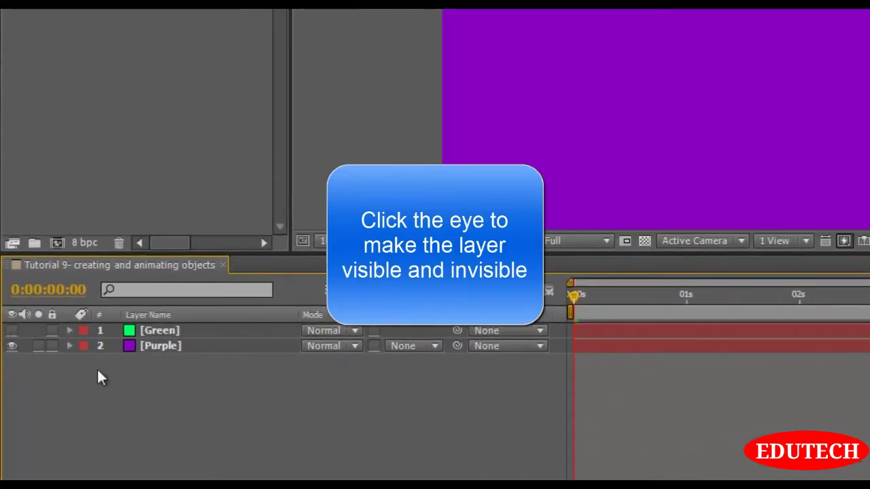
# - Scale the Purple layer down to 20%
pyautogui.click(159, 330)
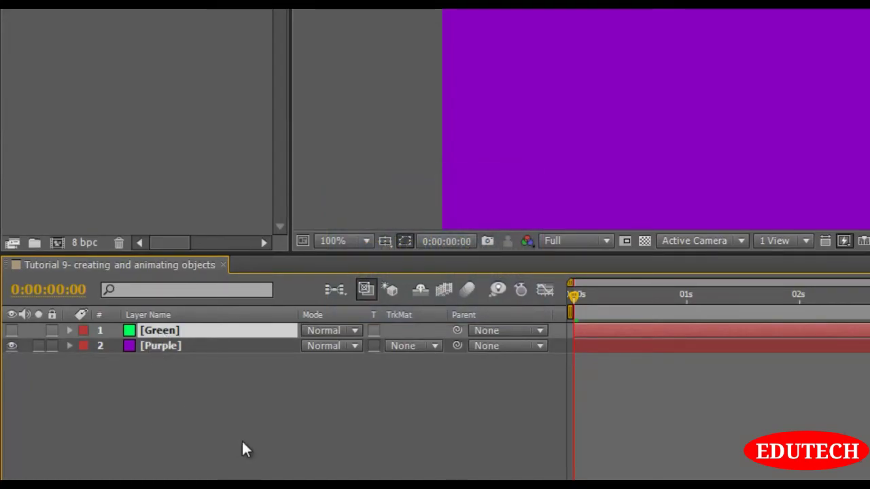
pyautogui.click(160, 346)
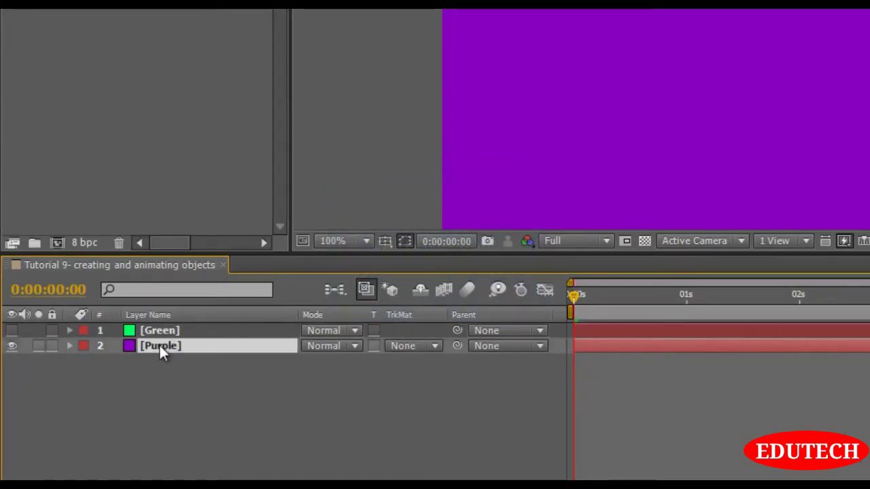
pyautogui.press('s')
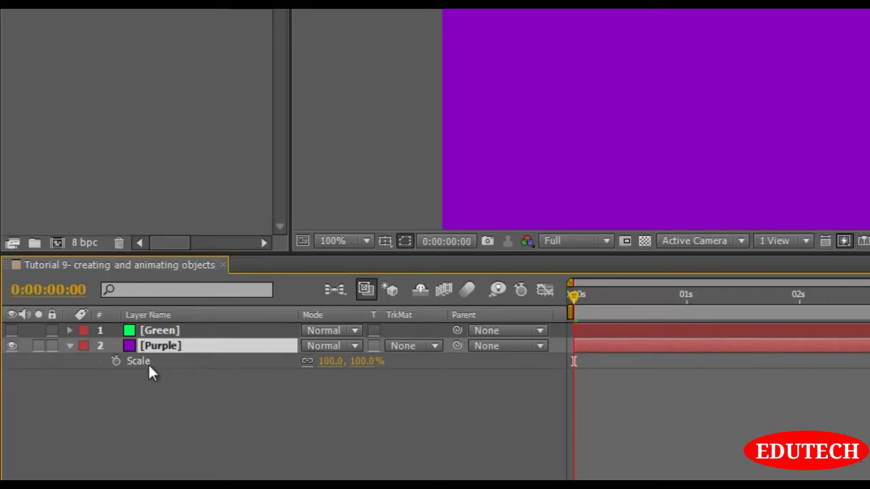
pyautogui.click(360, 361)
pyautogui.write('20')
pyautogui.press('Return')
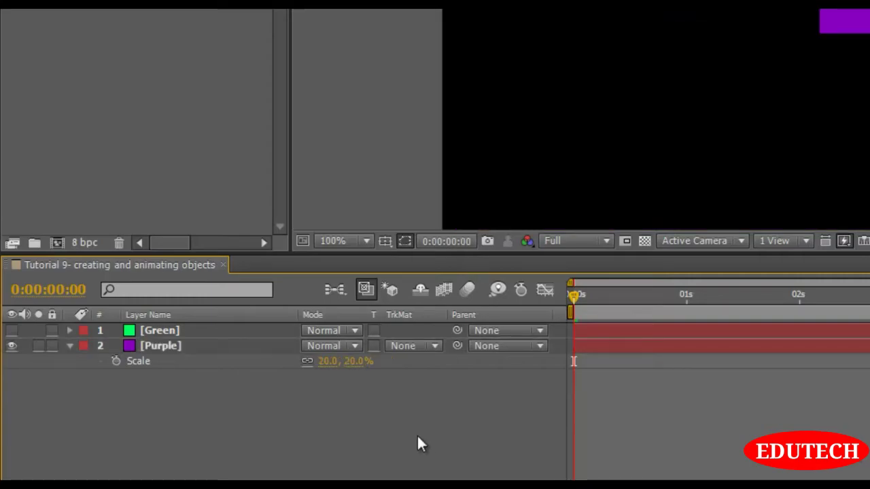
# - Start a Position animation for the Purple layer at 0 seconds, placing its first keyframe at 193, 431
pyautogui.click(176, 346)
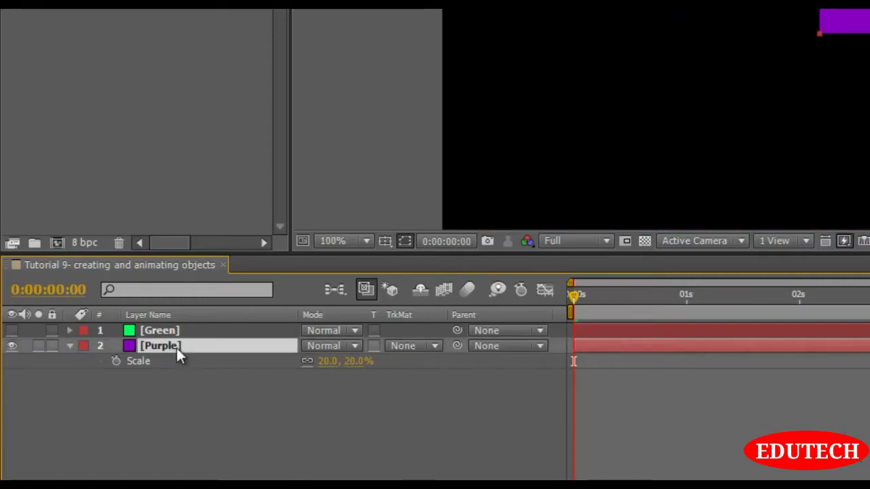
pyautogui.press('p')
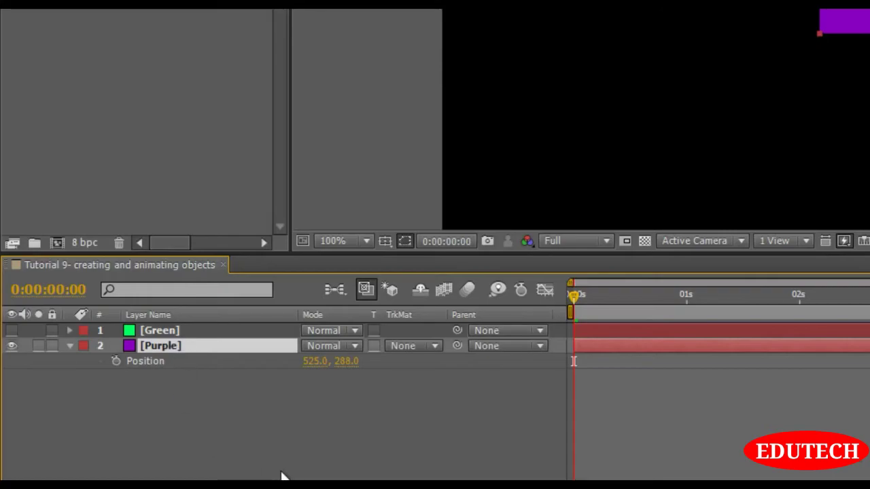
pyautogui.click(283, 476)
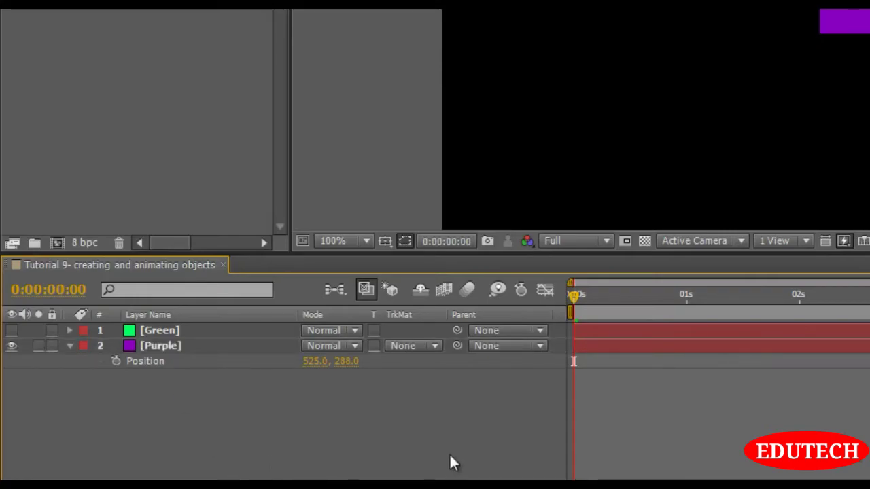
pyautogui.click(579, 296)
pyautogui.moveTo(579, 295); pyautogui.dragTo(533, 310)
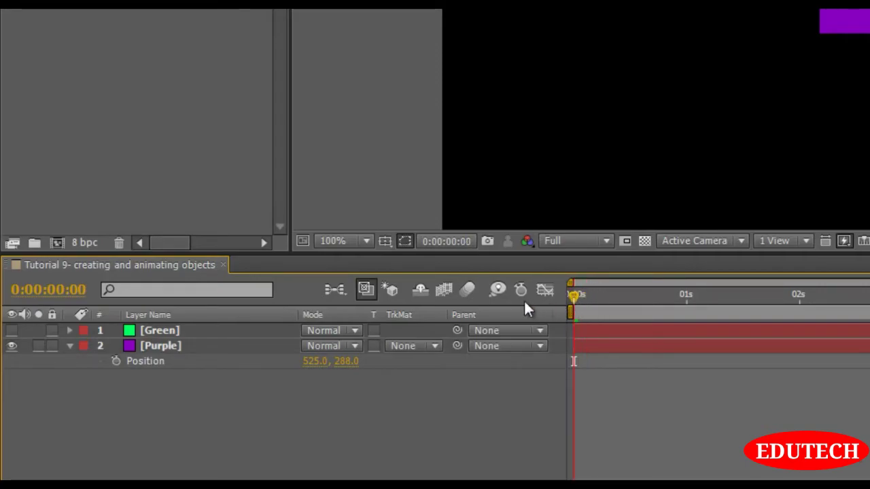
pyautogui.click(157, 346)
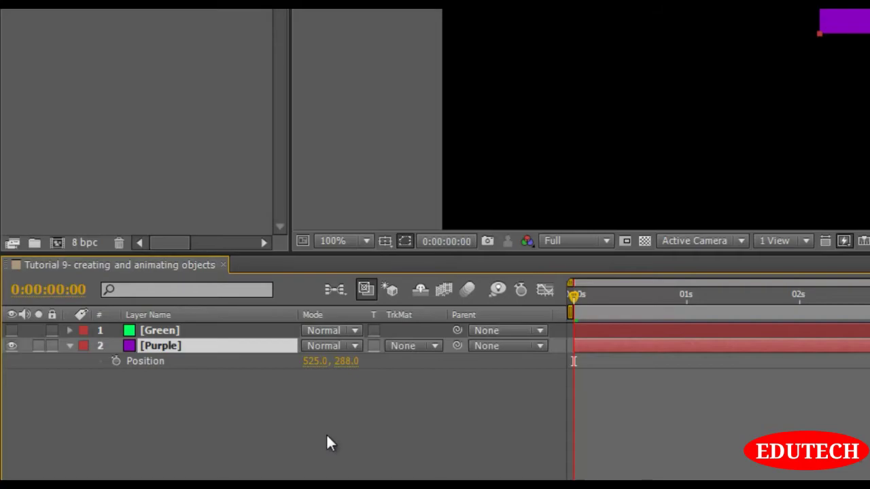
pyautogui.click(115, 360)
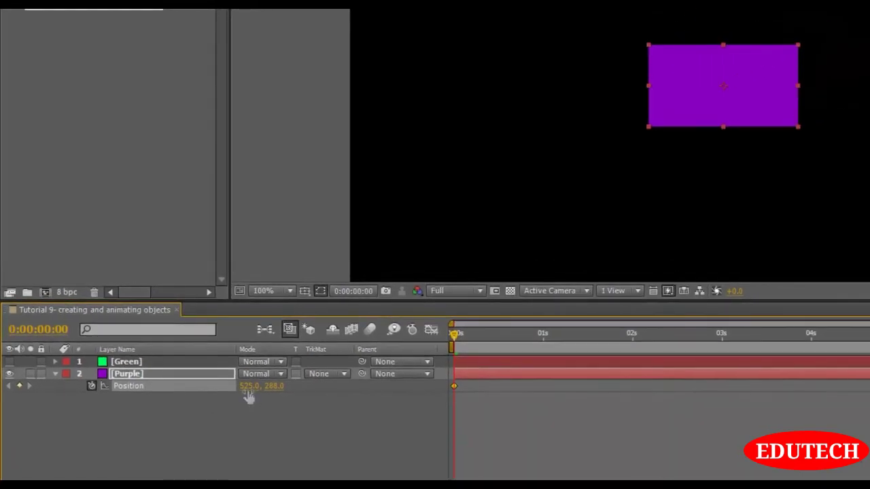
pyautogui.moveTo(248, 385); pyautogui.dragTo(9, 381)
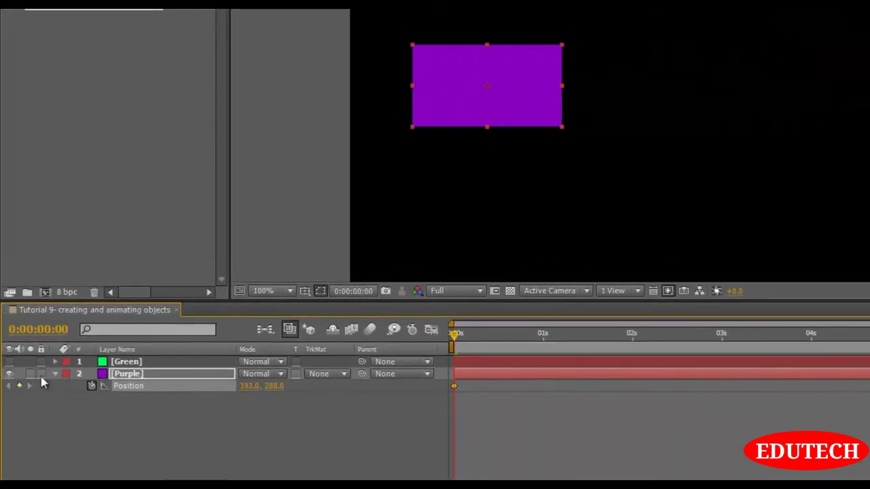
pyautogui.moveTo(266, 393); pyautogui.dragTo(367, 393)
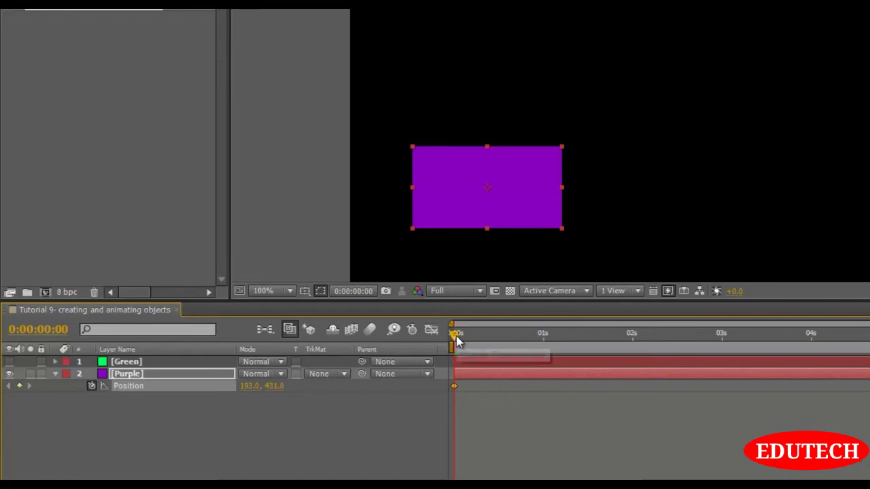
# - Add a second Position keyframe for the Purple layer at 2 seconds with the value 862, 127
pyautogui.moveTo(455, 338); pyautogui.dragTo(632, 351)
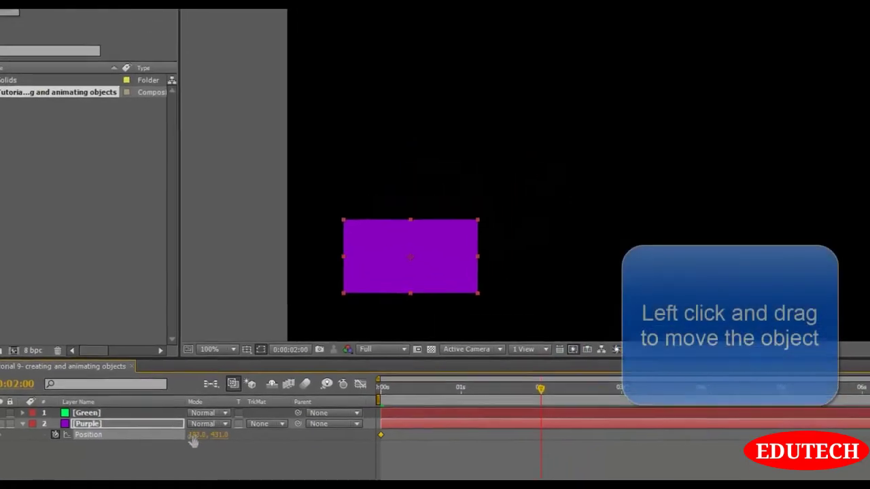
pyautogui.moveTo(247, 388); pyautogui.dragTo(575, 397)
pyautogui.moveTo(164, 468); pyautogui.dragTo(7, 461)
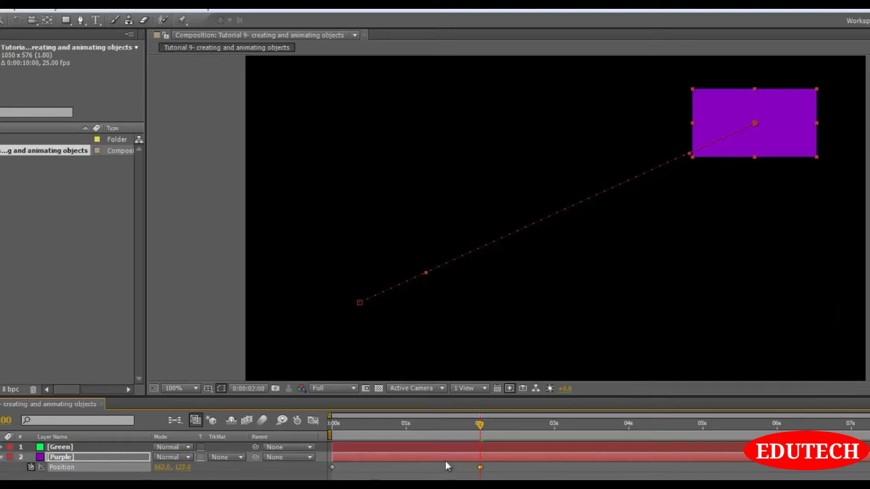
# - Shorten the work area to end at about 2.25 seconds and preview the Purple layer's movement from the start
pyautogui.moveTo(480, 428); pyautogui.dragTo(388, 449)
pyautogui.moveTo(393, 448); pyautogui.dragTo(329, 452)
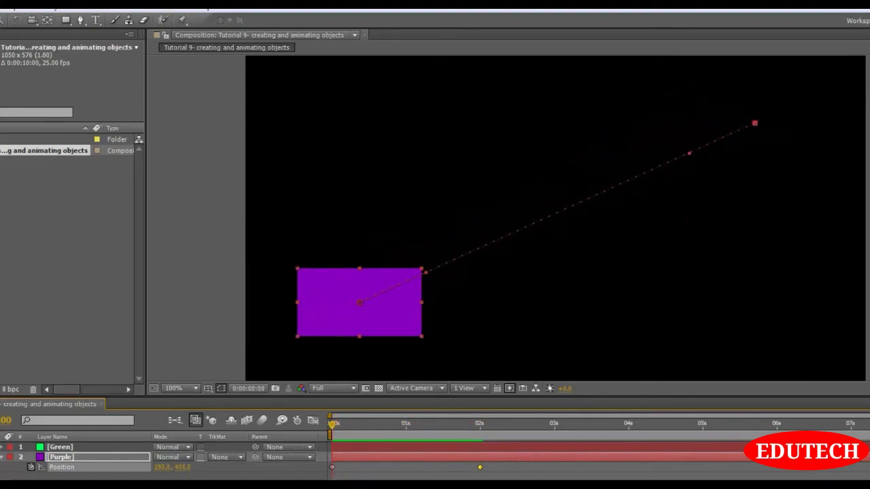
pyautogui.moveTo(869, 435); pyautogui.dragTo(499, 435)
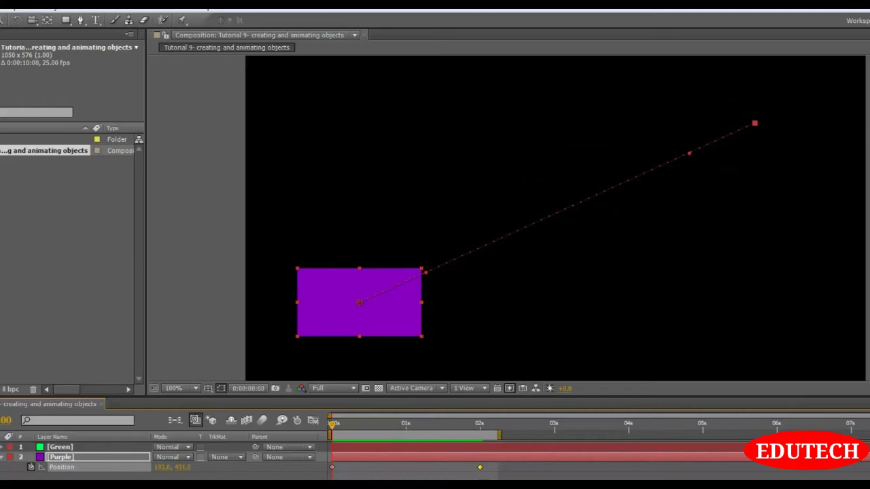
pyautogui.press('space')
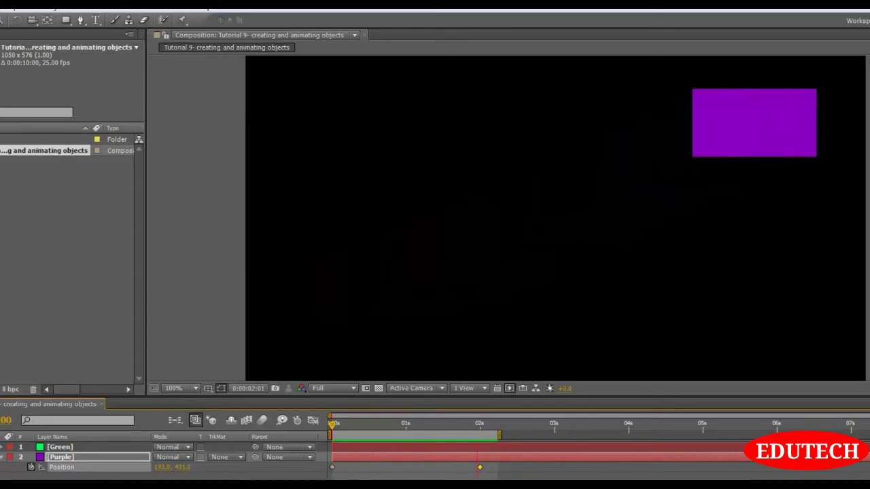
pyautogui.press('space')
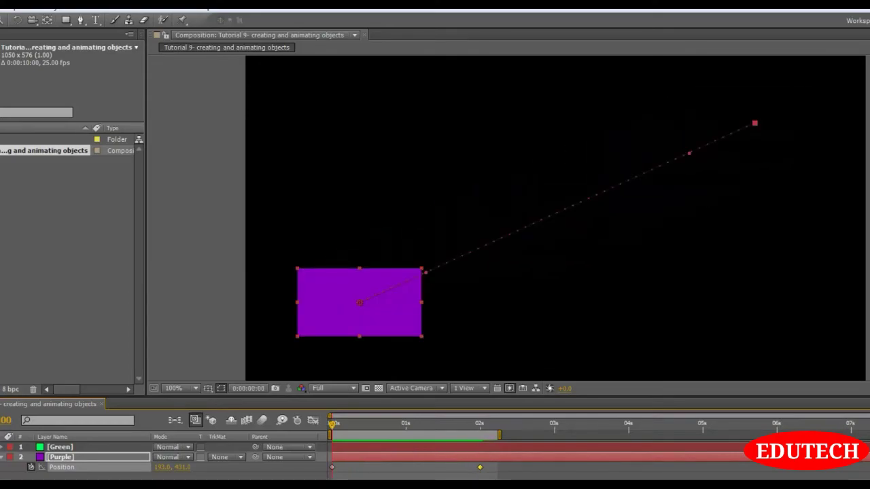
# - Reveal Rotation alongside Position on the Purple layer and add a Rotation keyframe of 0° at 0 seconds
pyautogui.moveTo(334, 424); pyautogui.dragTo(151, 444)
pyautogui.click(61, 478)
pyautogui.click(62, 458)
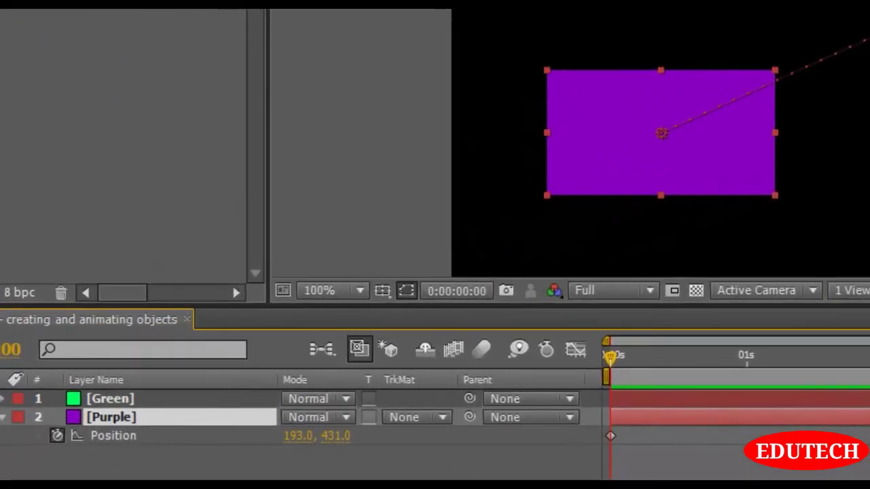
pyautogui.hotkey('shift', 'r')
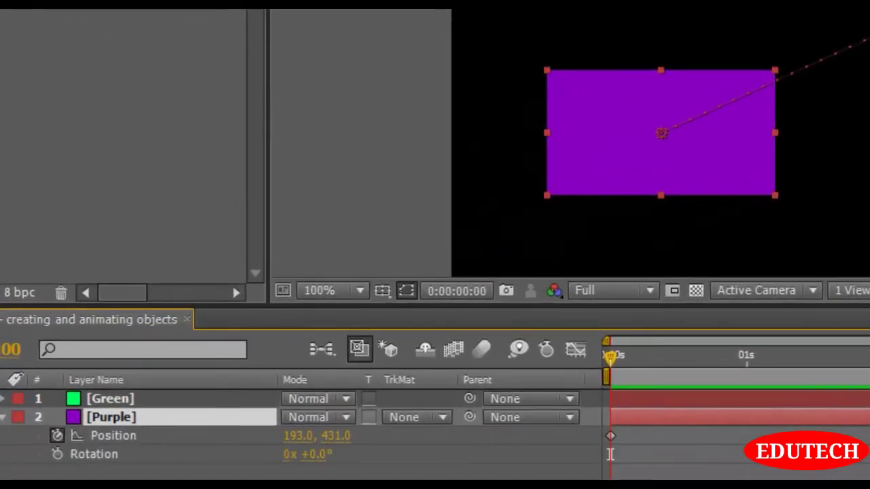
pyautogui.click(56, 454)
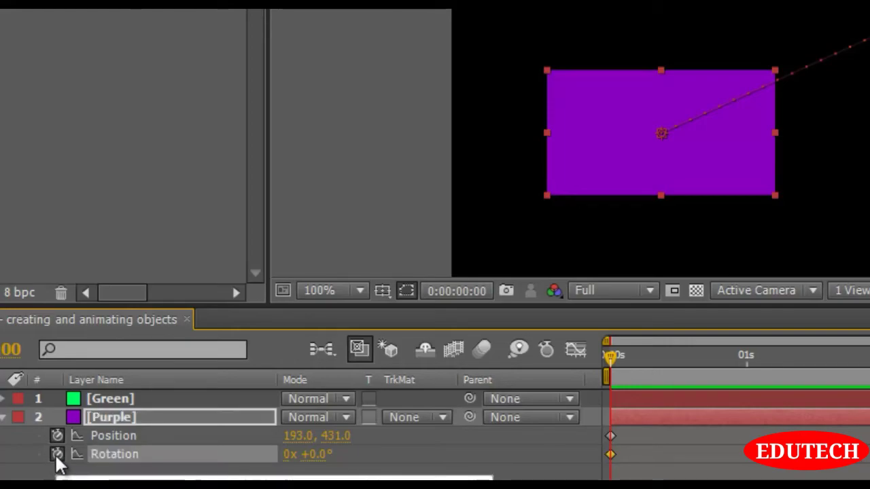
# - Set the Purple layer's Rotation to 2 full revolutions at 2 seconds and preview the animation from the start
pyautogui.moveTo(614, 359); pyautogui.dragTo(478, 411)
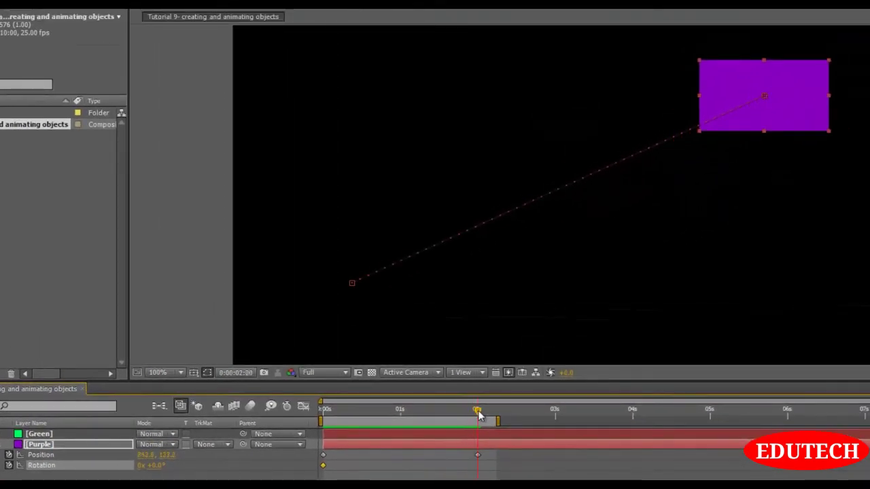
pyautogui.click(140, 467)
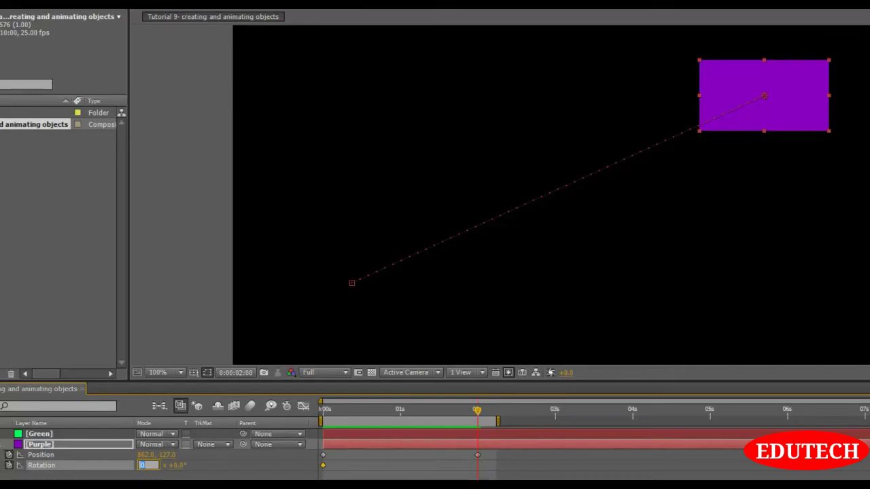
pyautogui.press('Return')
pyautogui.click(140, 466)
pyautogui.write('2')
pyautogui.click(163, 478)
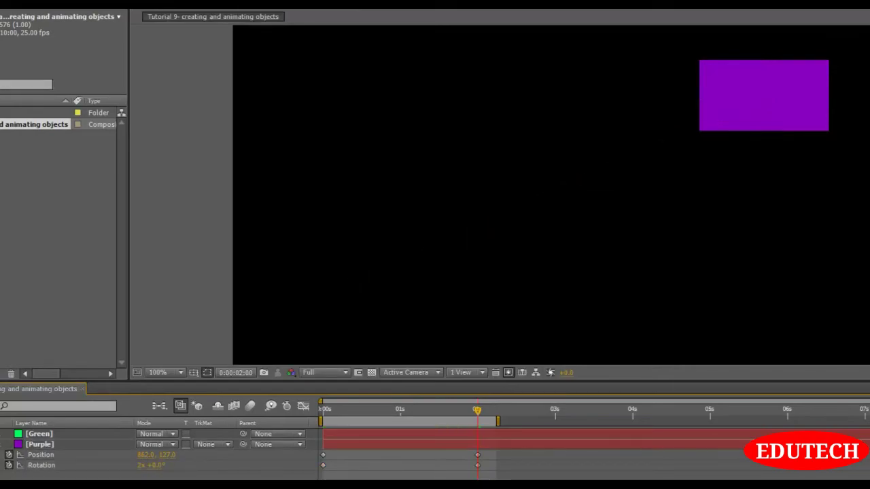
pyautogui.moveTo(479, 410); pyautogui.dragTo(207, 432)
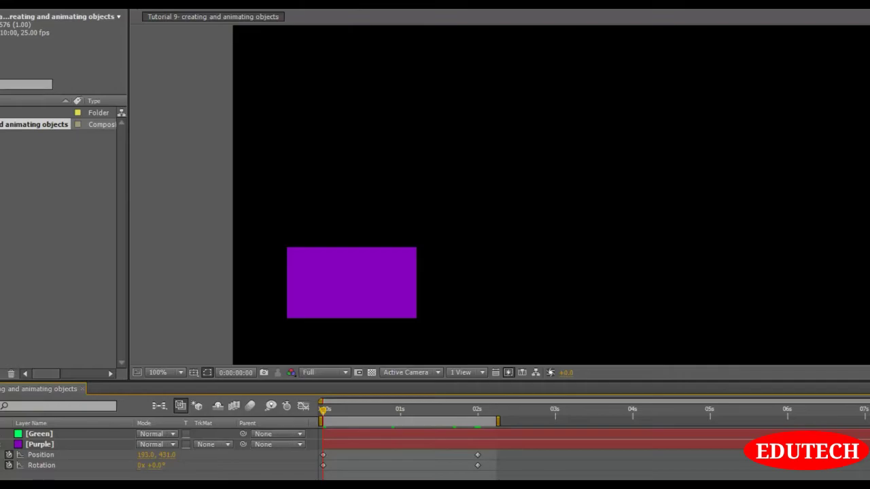
pyautogui.press('space')
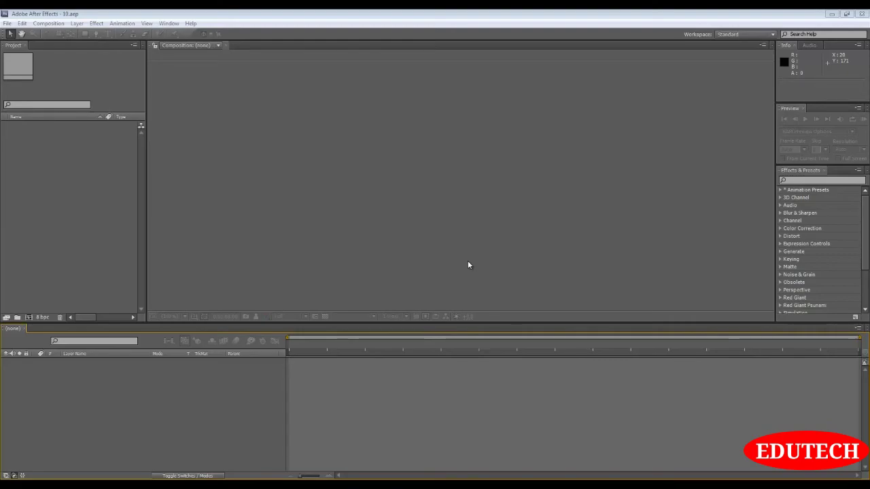
# - Set up a new composition named "Tutorial 10- rendering clips and still images" in the empty project
pyautogui.click(434, 246)
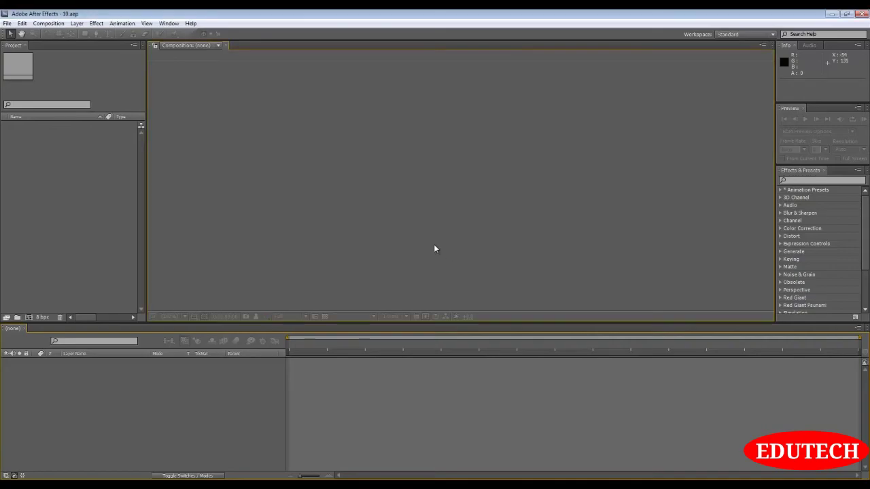
pyautogui.hotkey('ctrl', 'n')
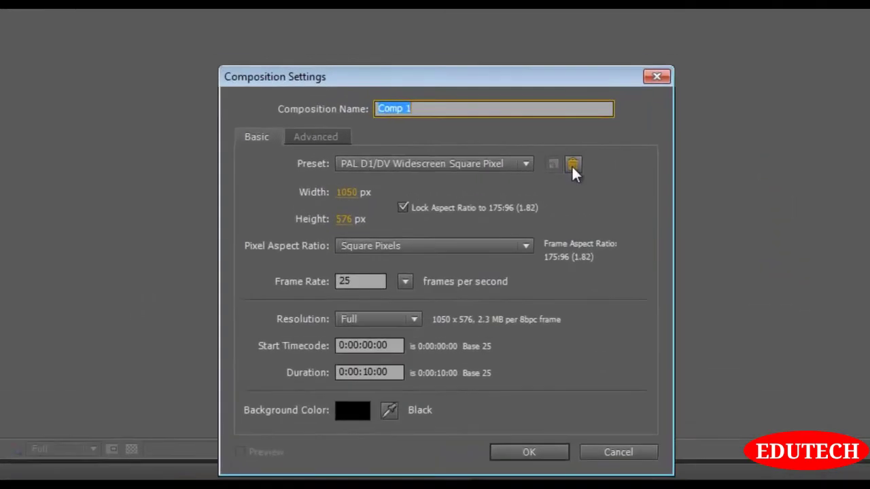
pyautogui.write('Tutorial')
pyautogui.write(' 10- rende')
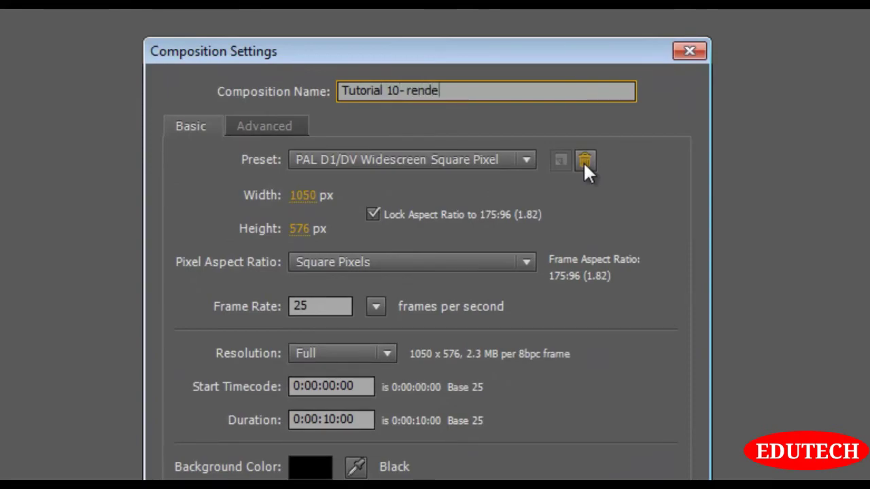
pyautogui.write('ring clips and s')
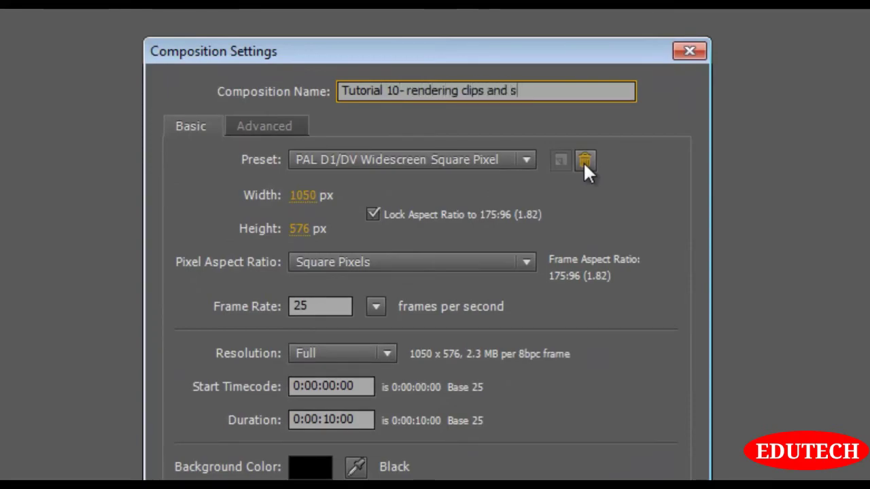
pyautogui.write('till images')
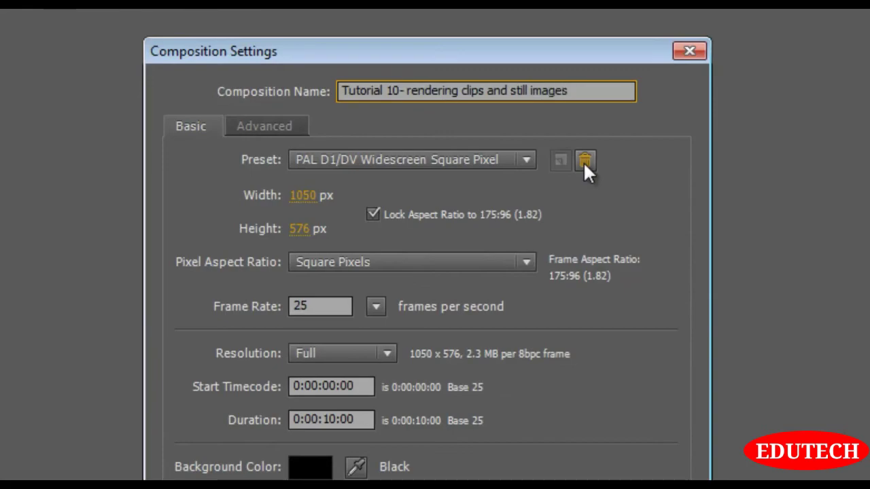